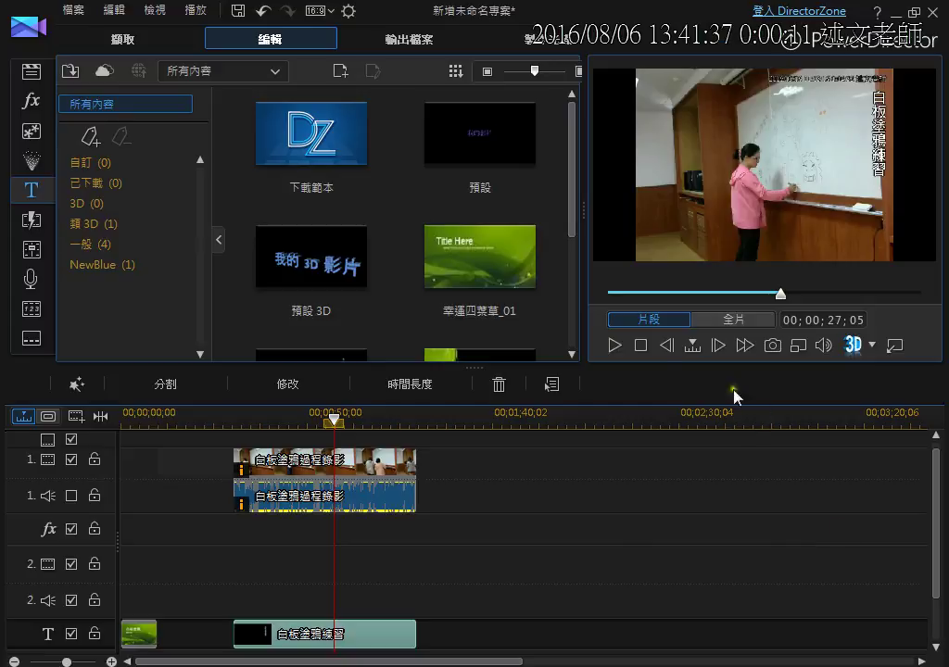
Enlarge the timeline area, split the music clip at the video's end (00;01;19;25), and delete the remaining part.
drag(470, 367, 466, 288)
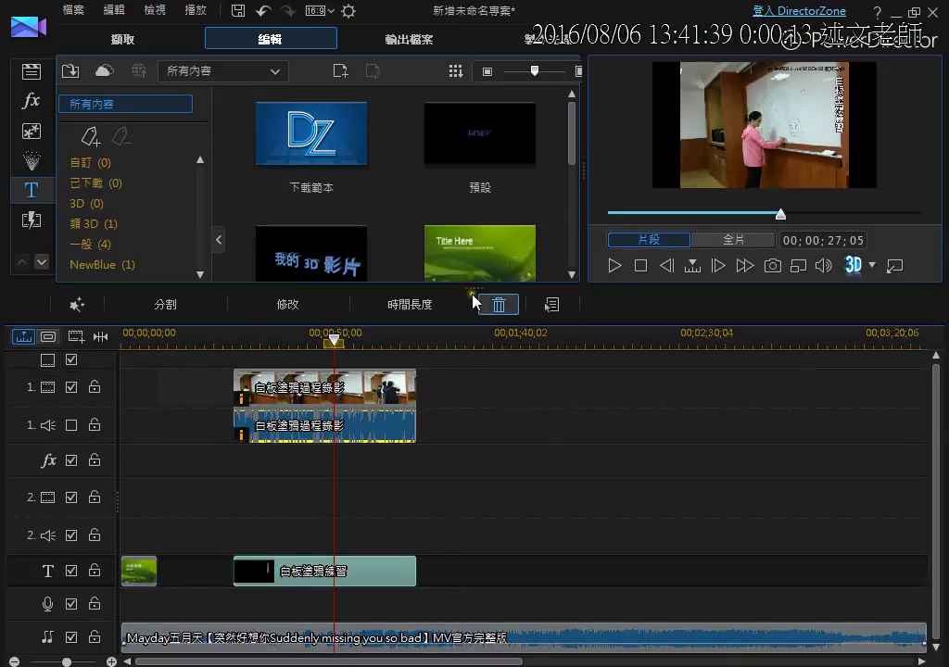
mouse_move(609, 494)
mouse_down()
mouse_move(661, 618)
mouse_move(669, 621)
mouse_move(691, 582)
mouse_up()
drag(415, 350, 417, 663)
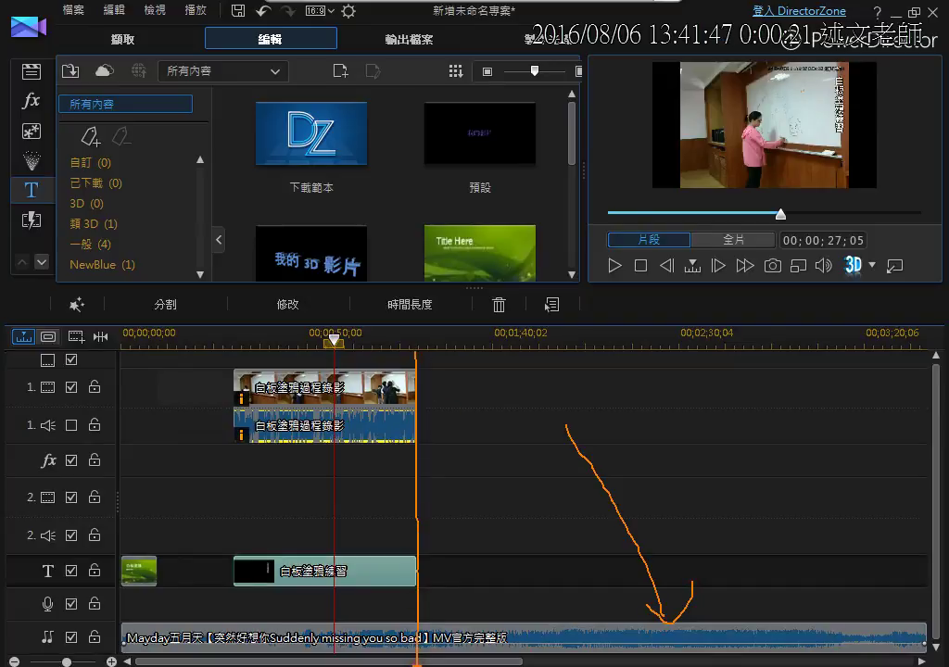
key(Escape)
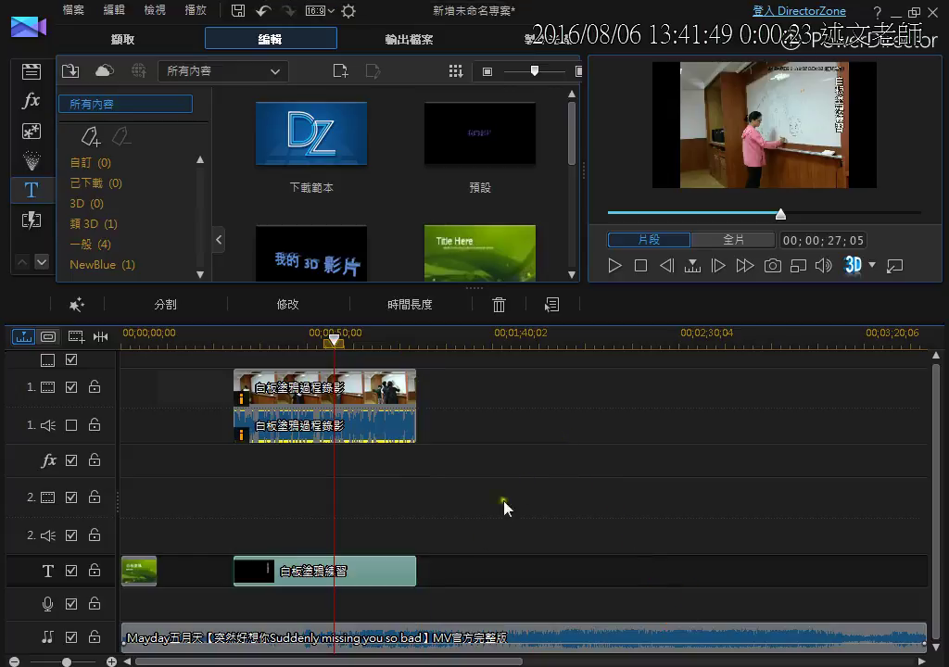
click(418, 339)
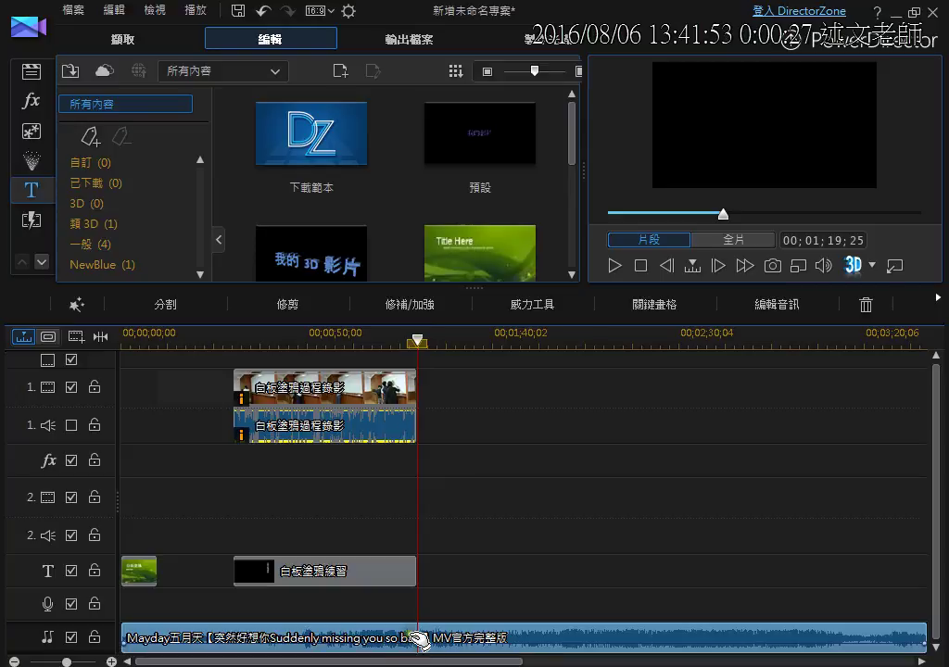
click(176, 307)
drag(480, 636, 595, 637)
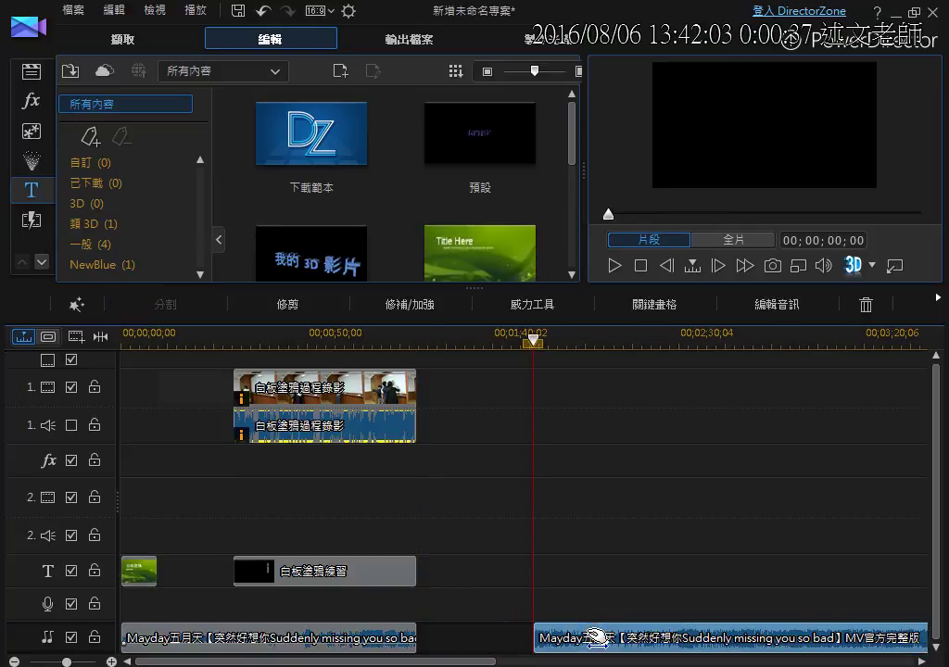
key(Delete)
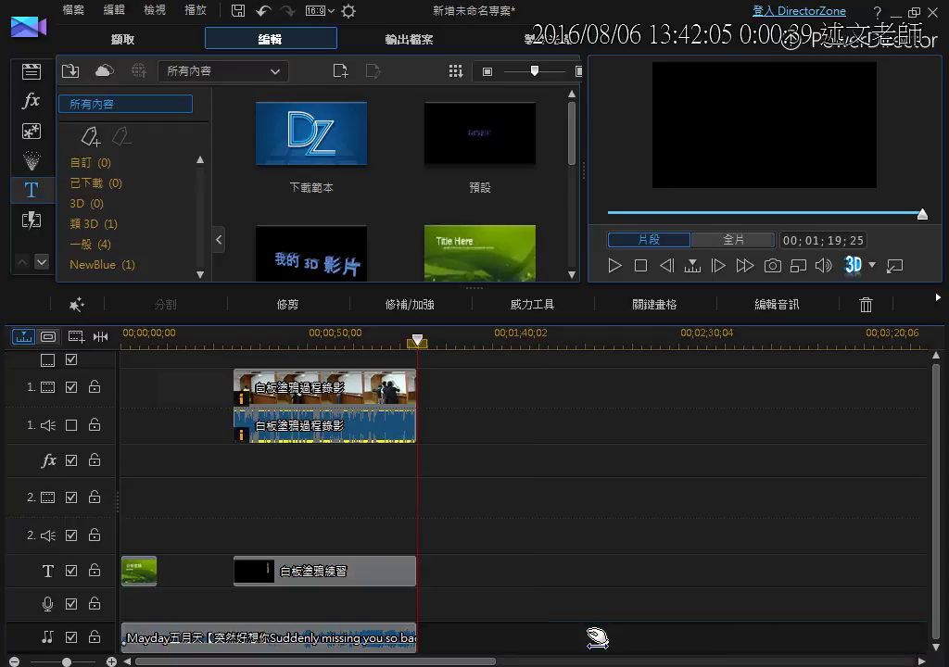
Extend the music clip's end to 00;02;39;20, and trim it back to the end of the video at 00;01;19;25.
click(416, 637)
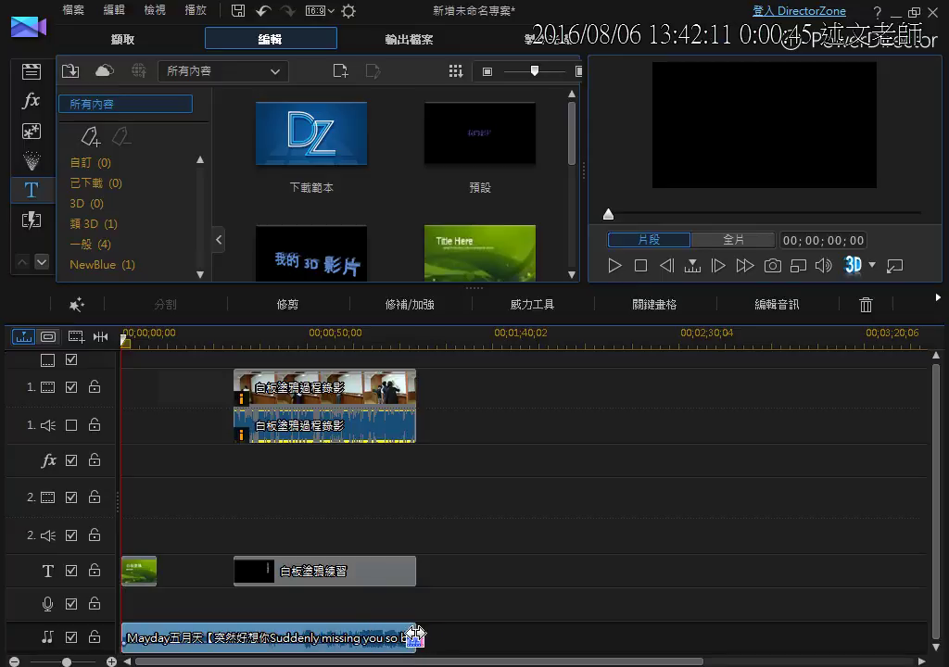
drag(415, 637, 808, 636)
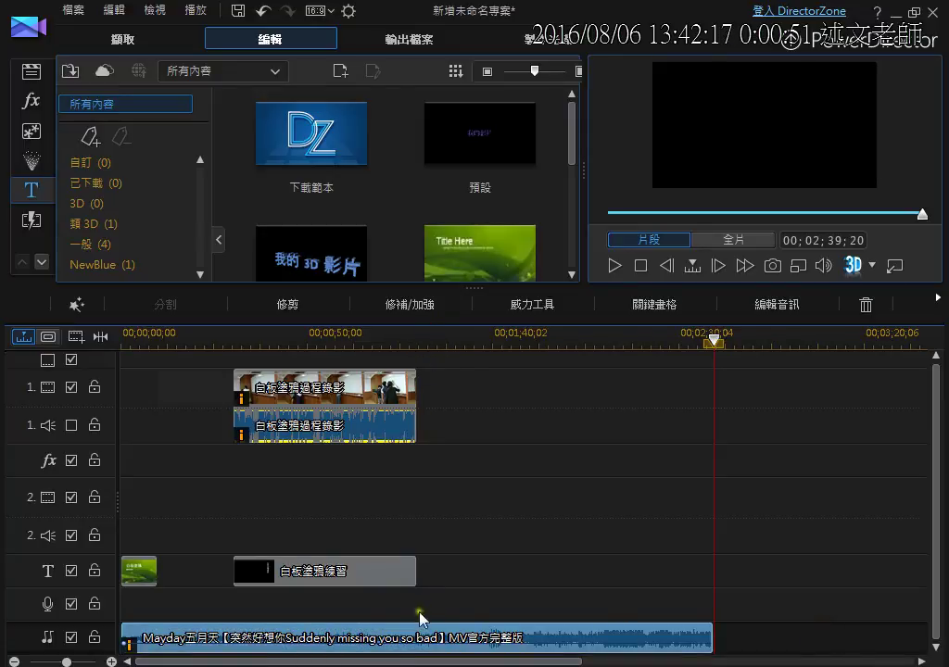
click(408, 640)
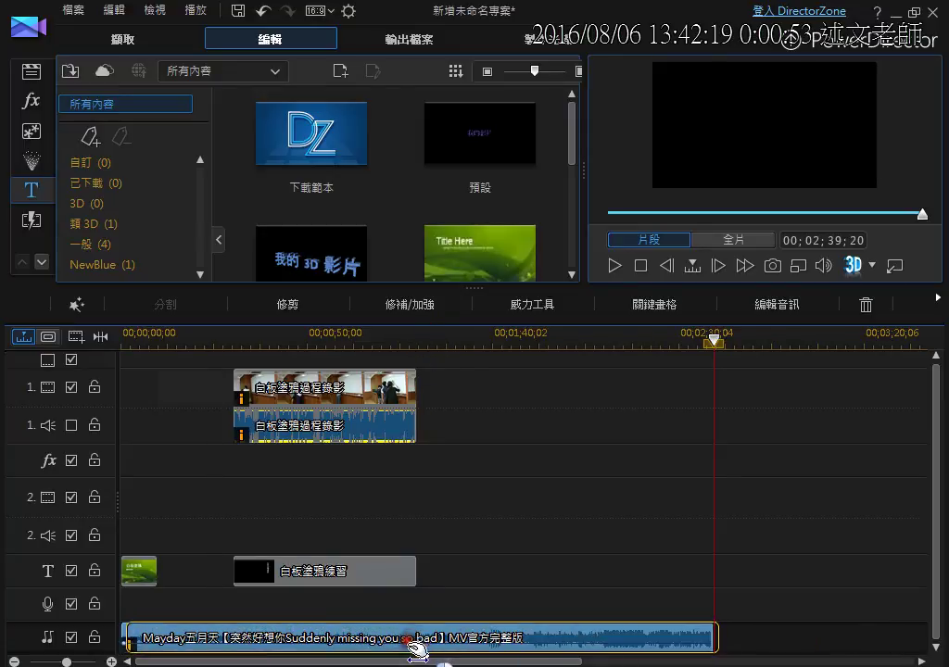
click(418, 338)
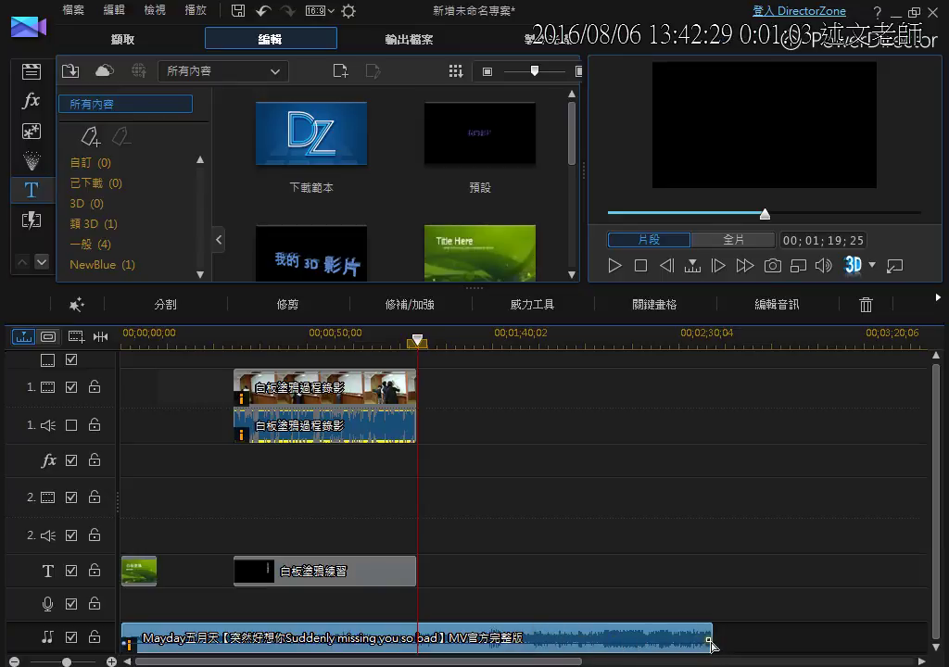
drag(712, 638, 417, 649)
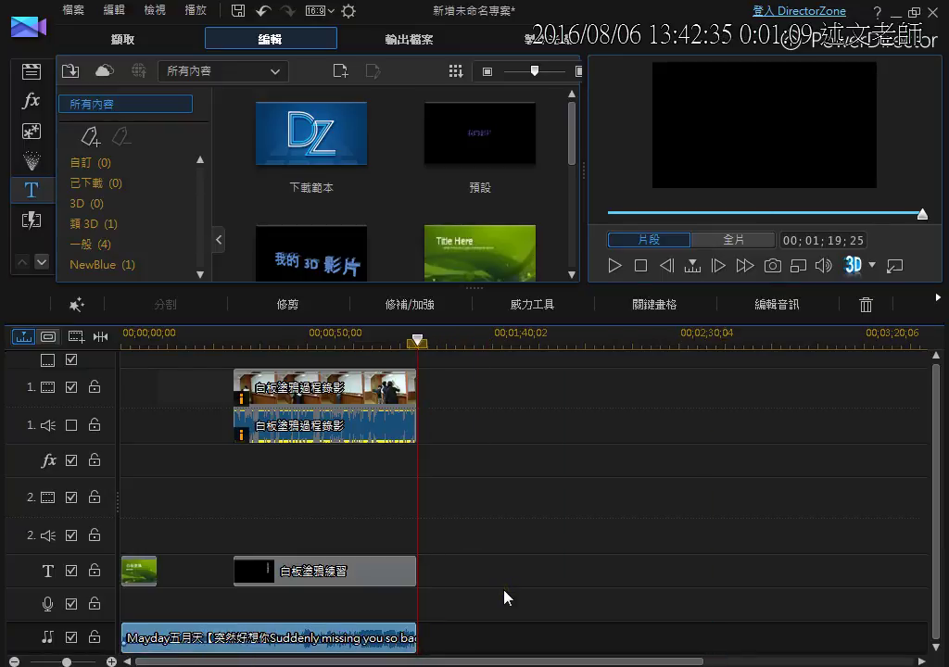
Open the audio trimming window for the music clip.
click(297, 317)
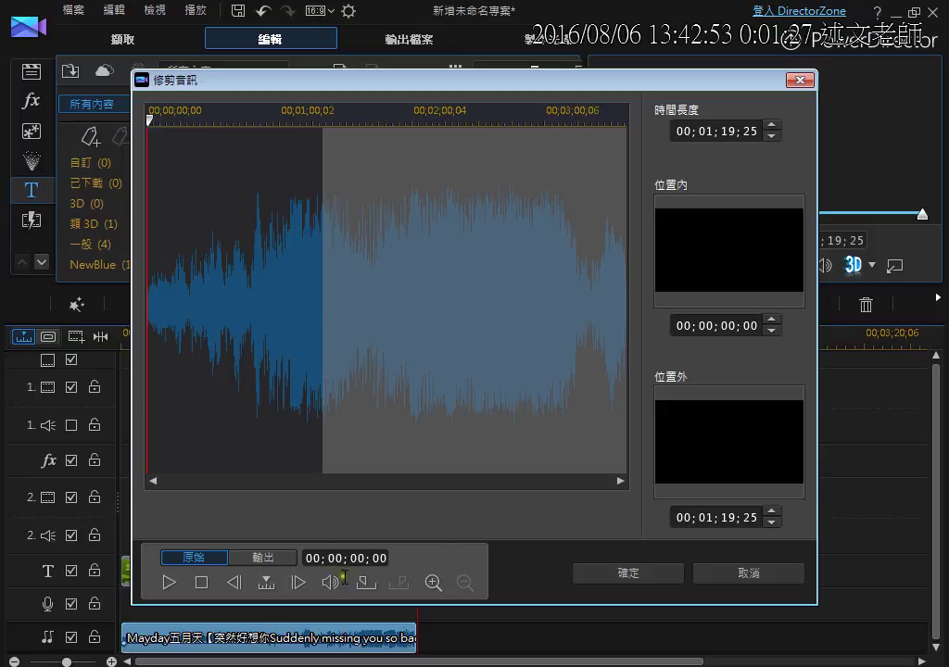
click(697, 566)
right_click(339, 632)
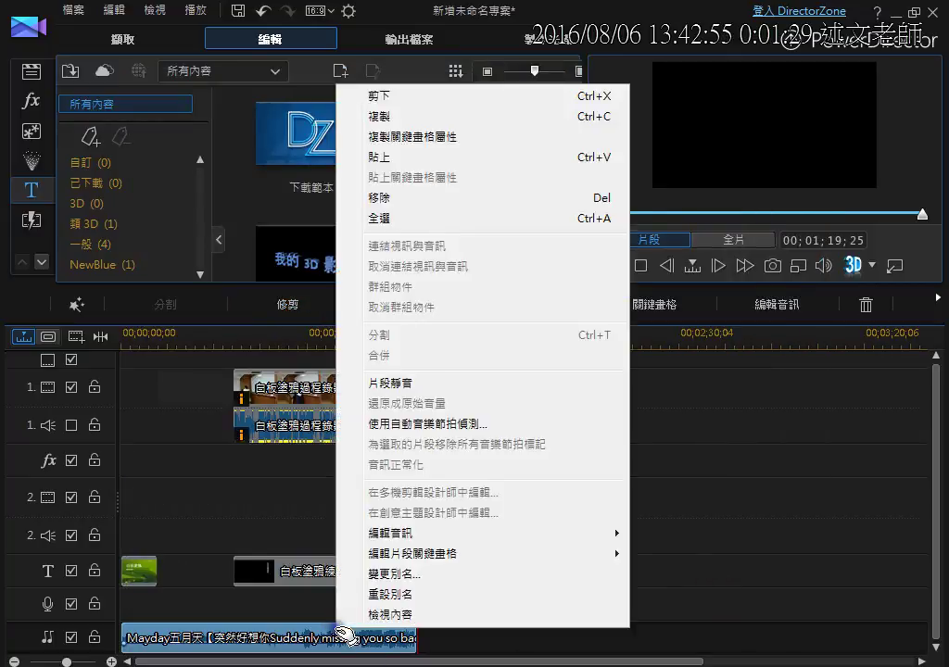
mouse_move(616, 535)
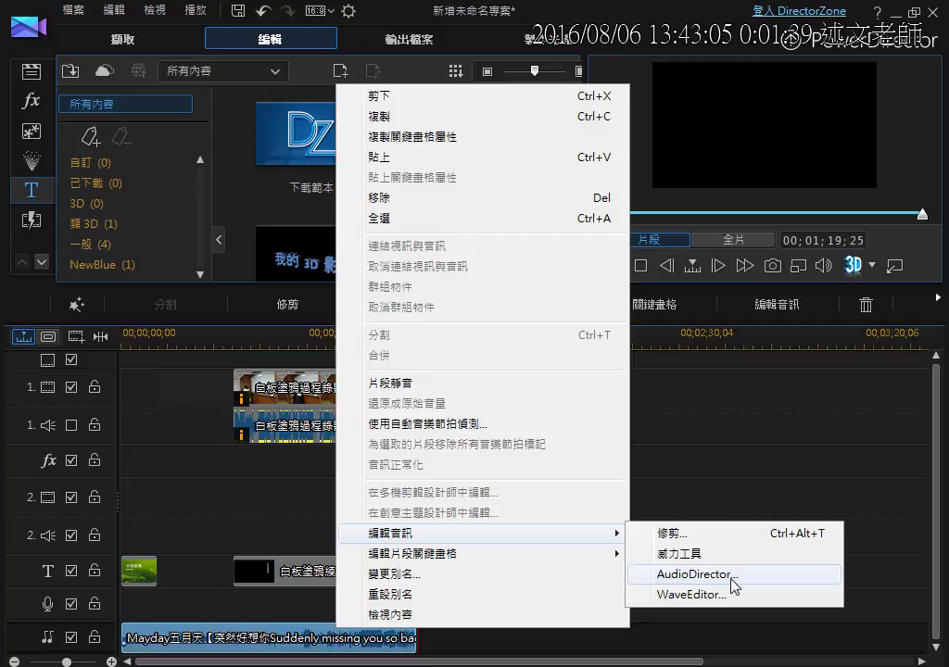
click(708, 535)
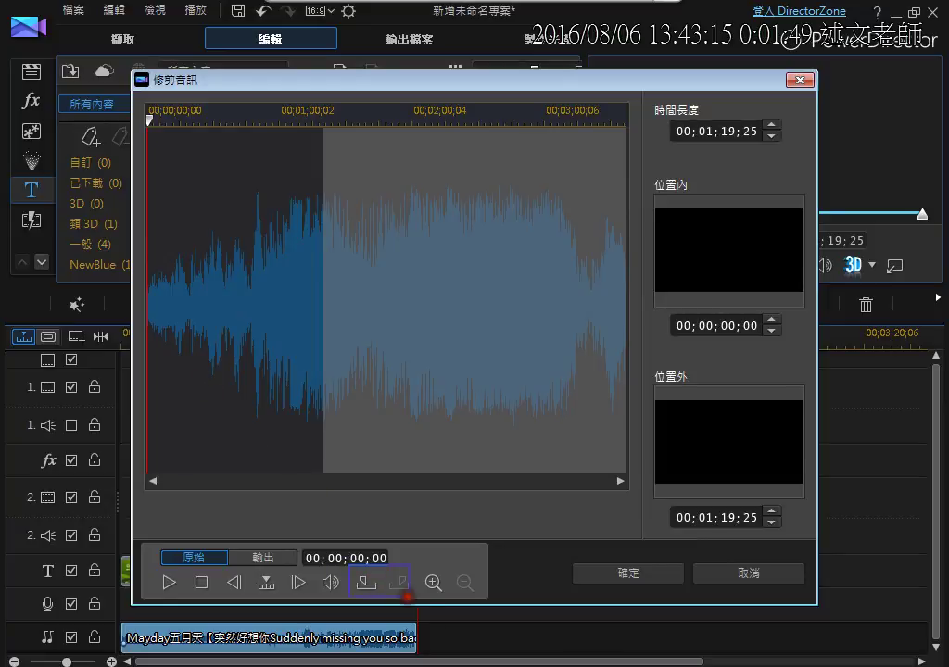
drag(359, 553, 445, 522)
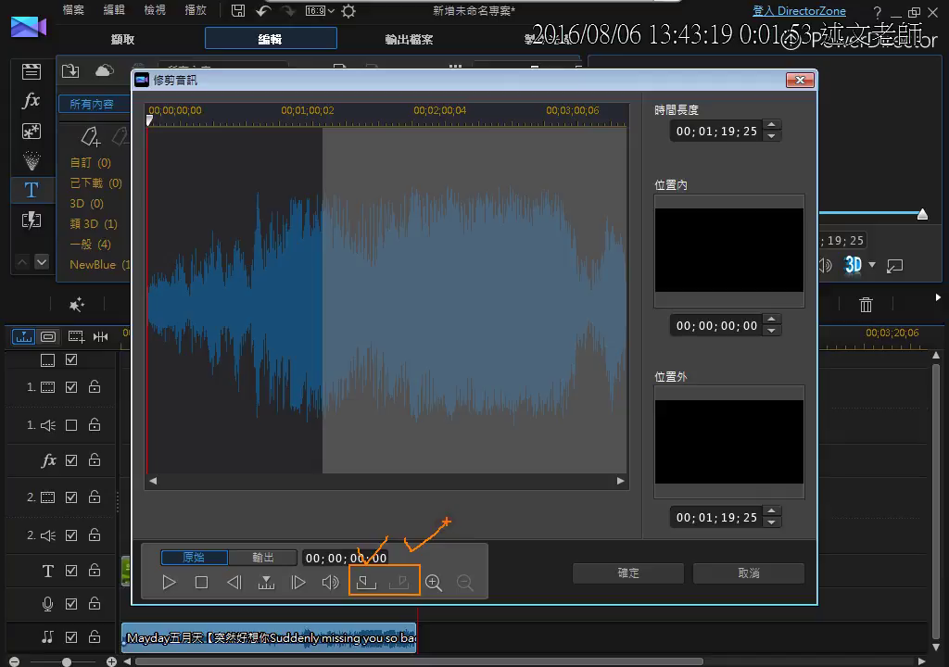
key(Escape)
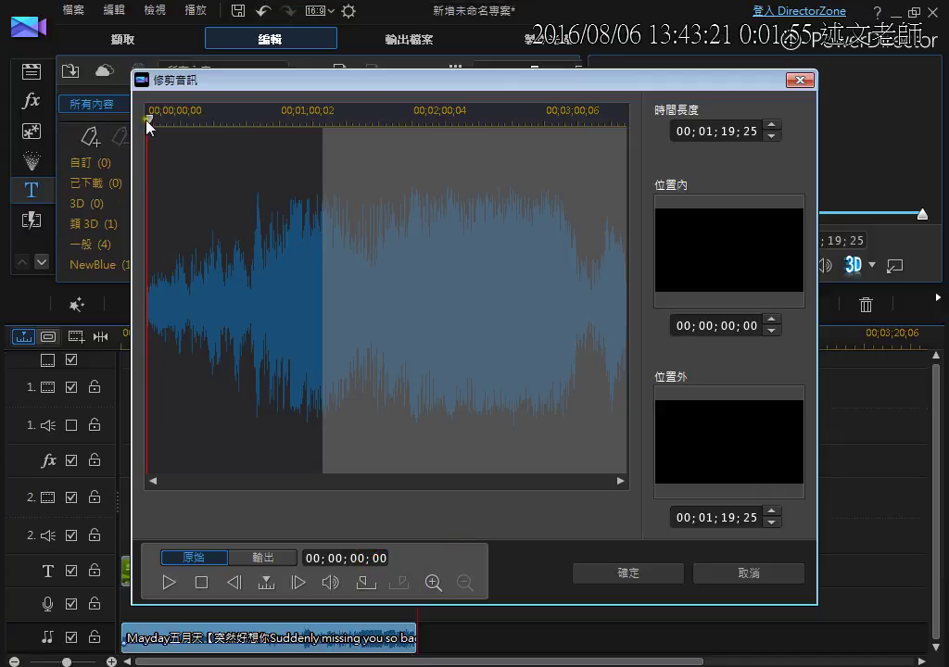
Preview parts of the song and mark the trim's in position at 00;00;46;03.
drag(152, 130, 316, 141)
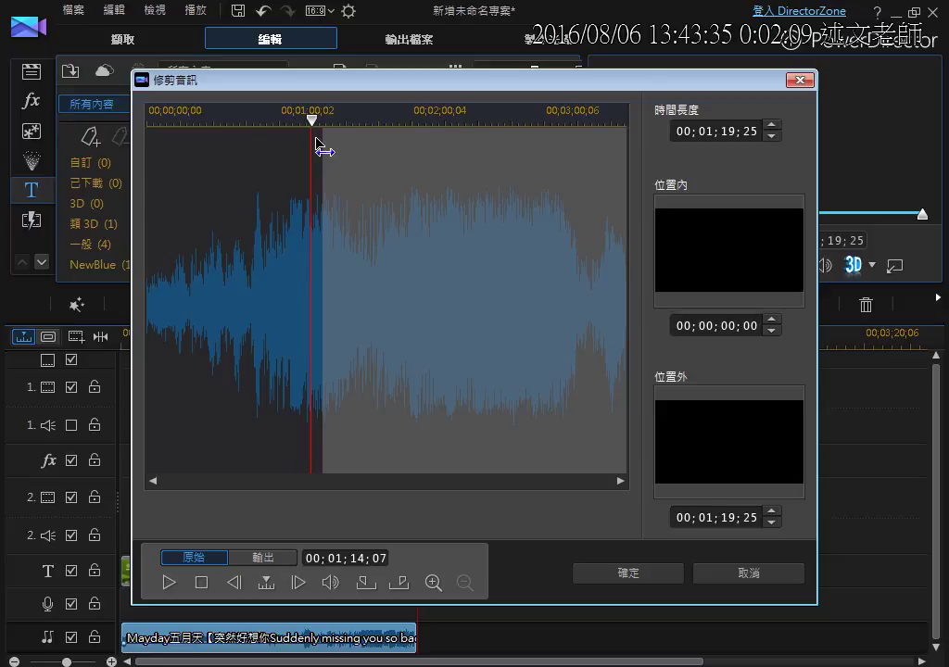
click(170, 584)
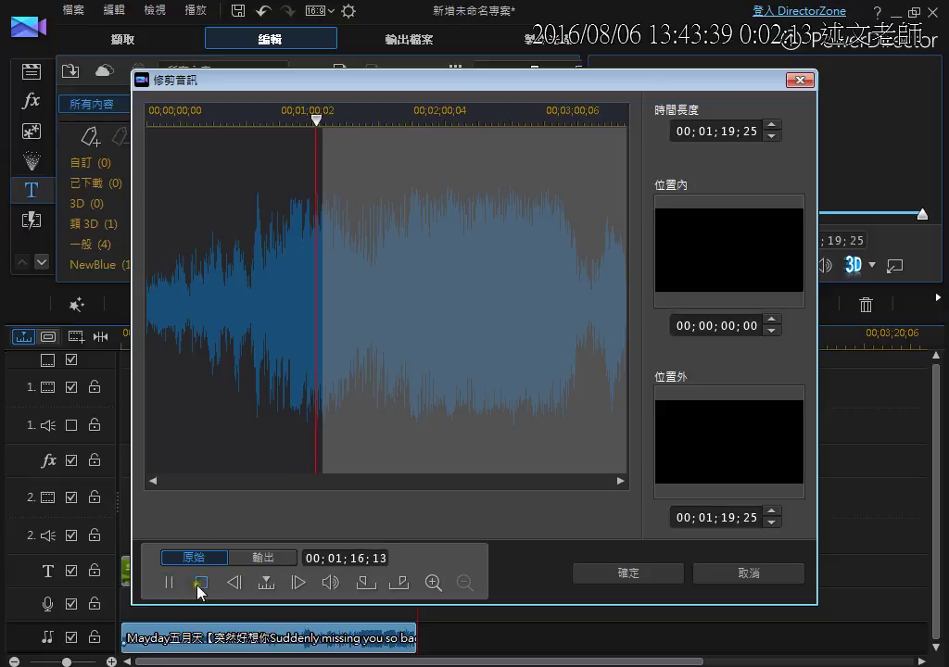
click(198, 584)
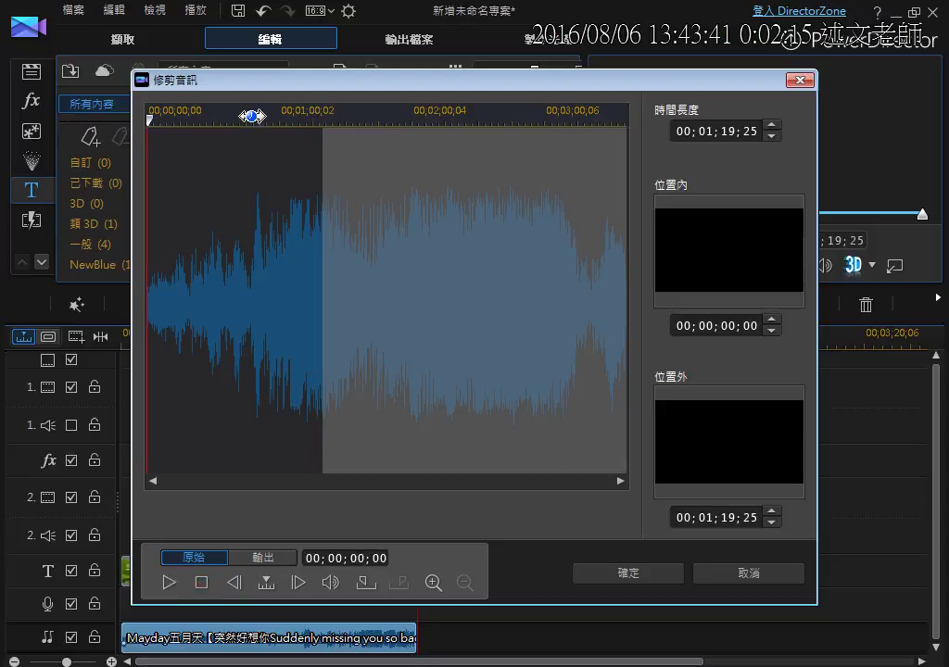
click(247, 184)
click(170, 583)
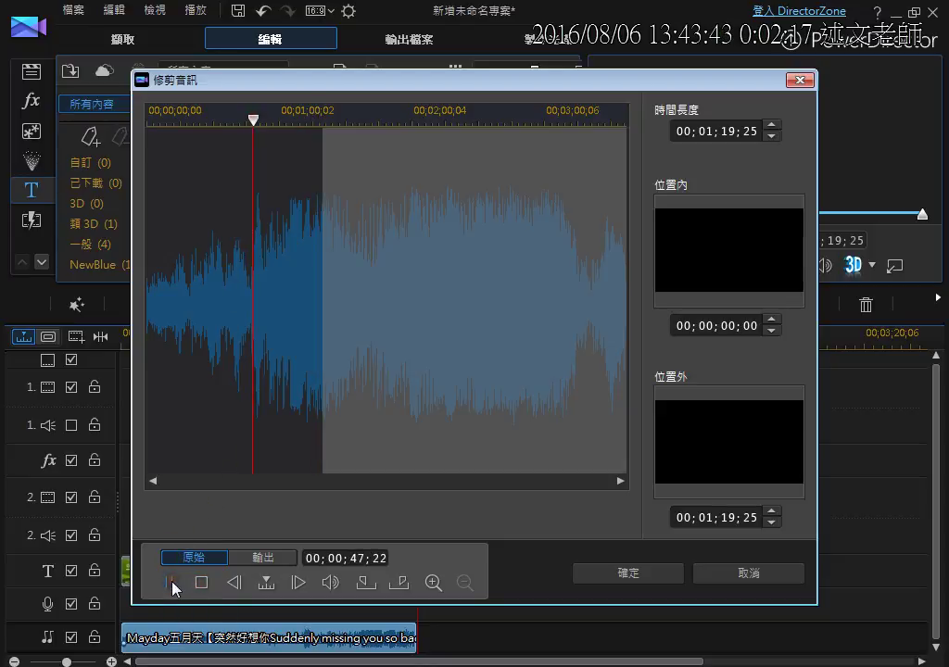
click(202, 584)
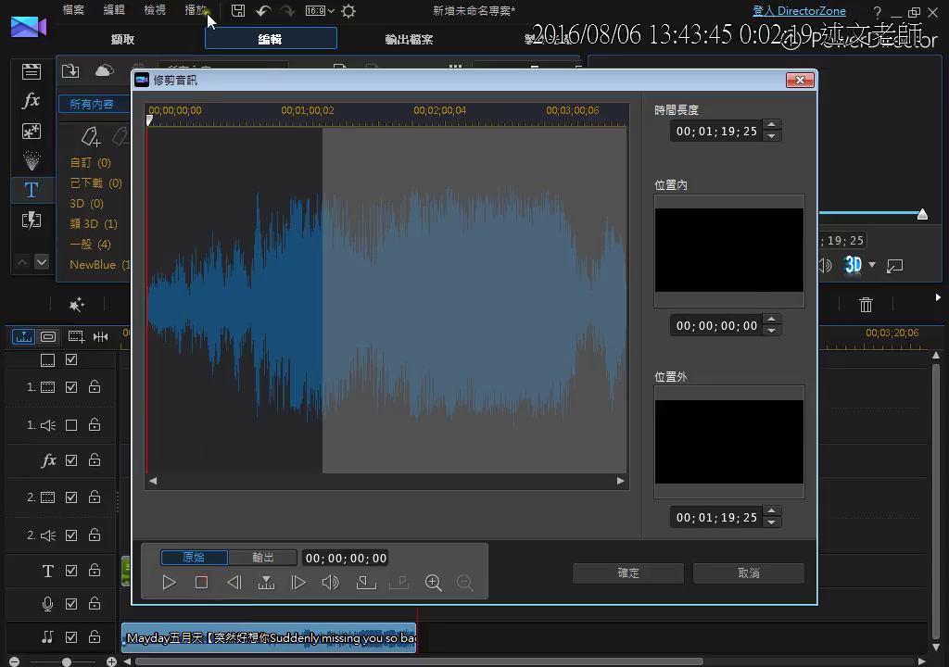
click(252, 112)
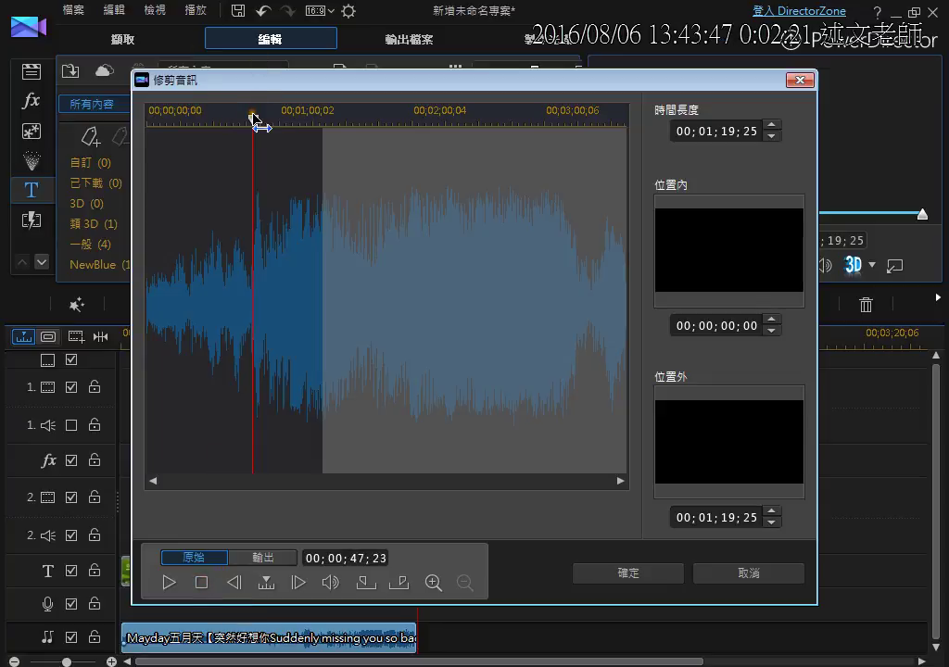
drag(253, 125, 249, 127)
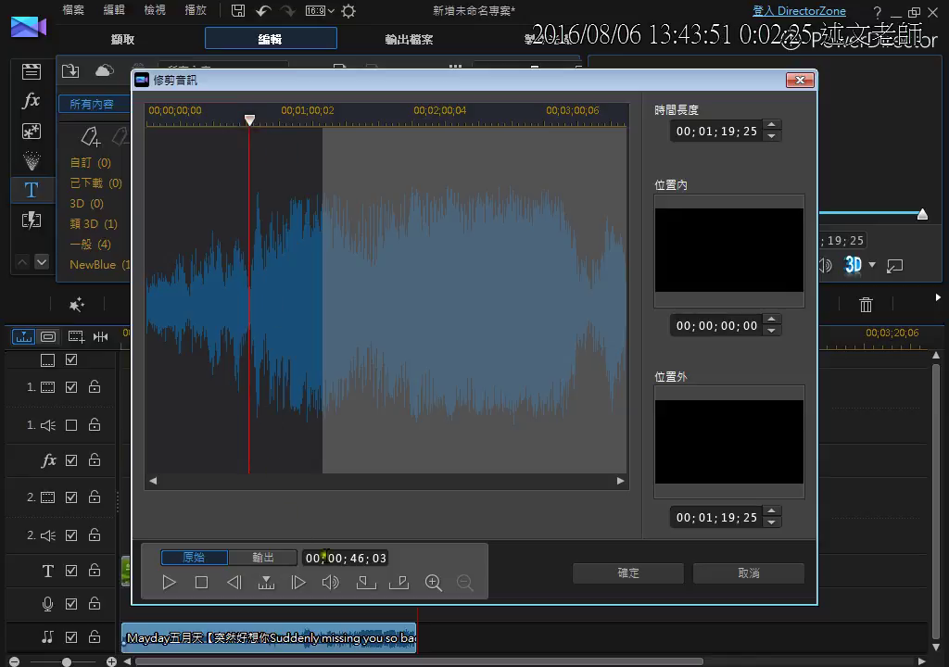
click(368, 584)
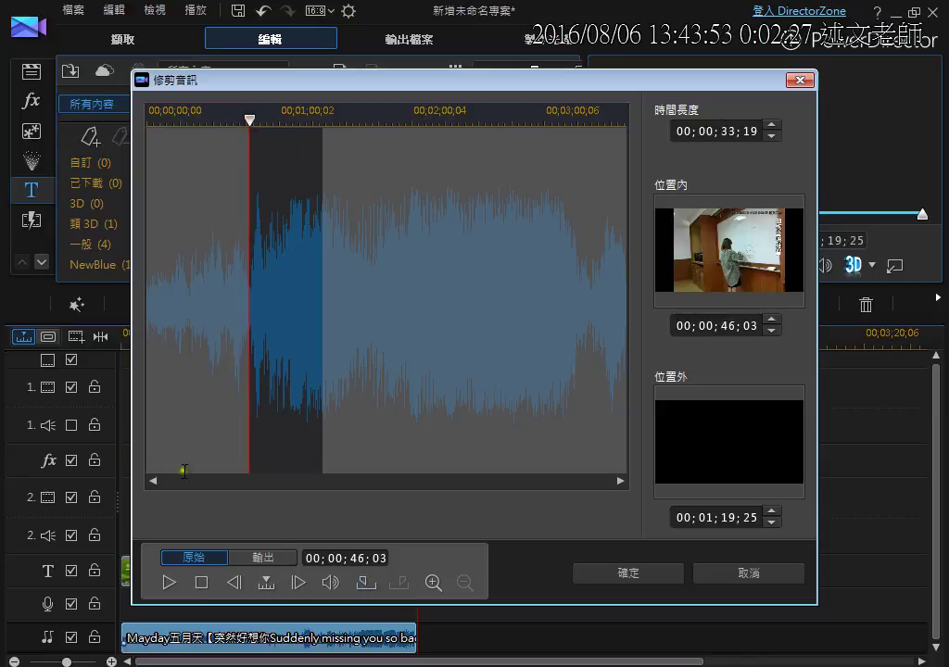
Play the song to find an ending, mark the out position at 00;01;42;01, and apply the trim.
drag(249, 123, 365, 167)
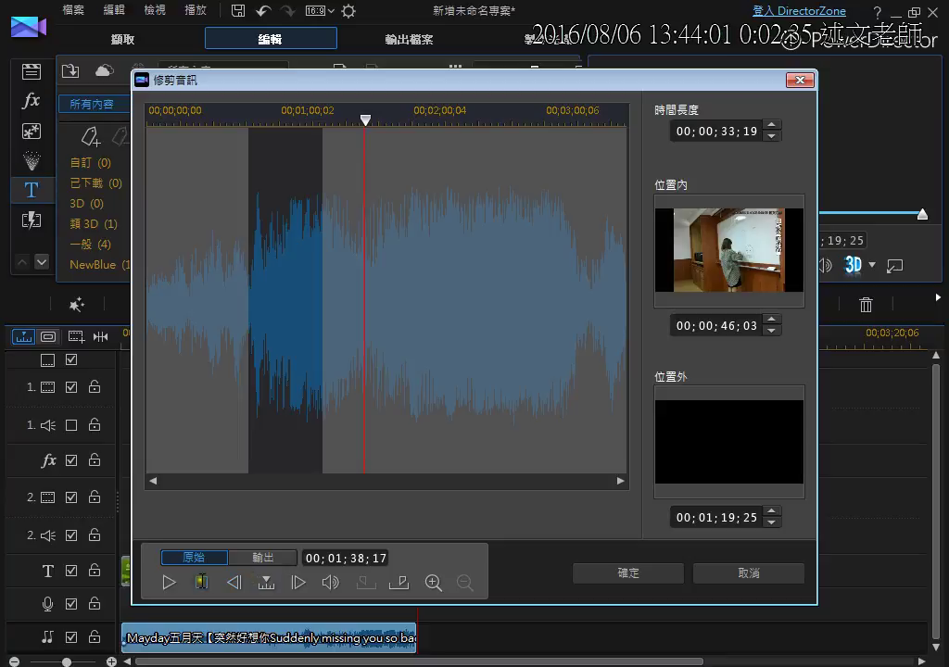
click(169, 582)
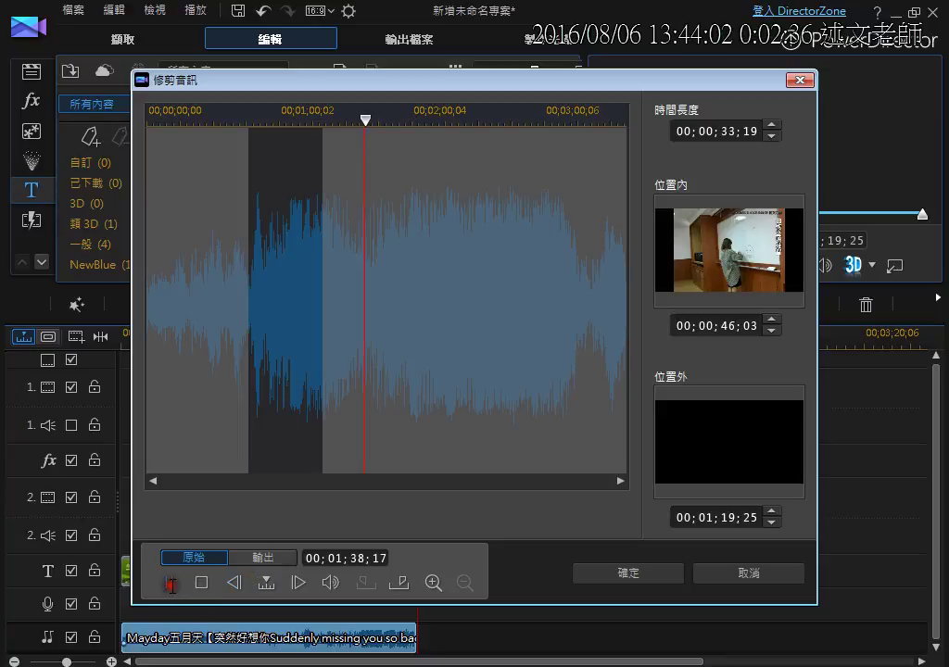
click(172, 584)
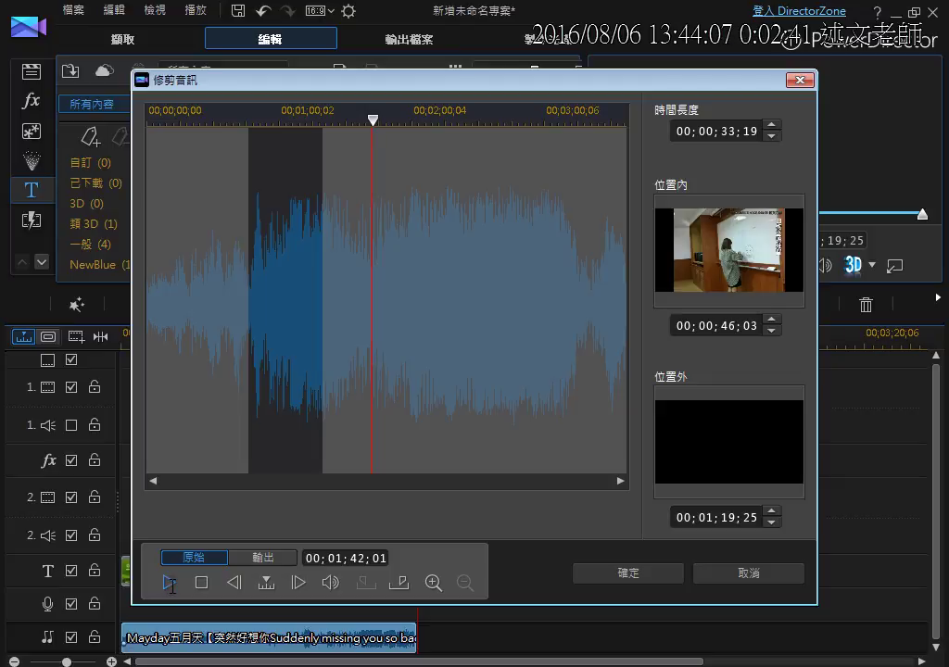
click(398, 582)
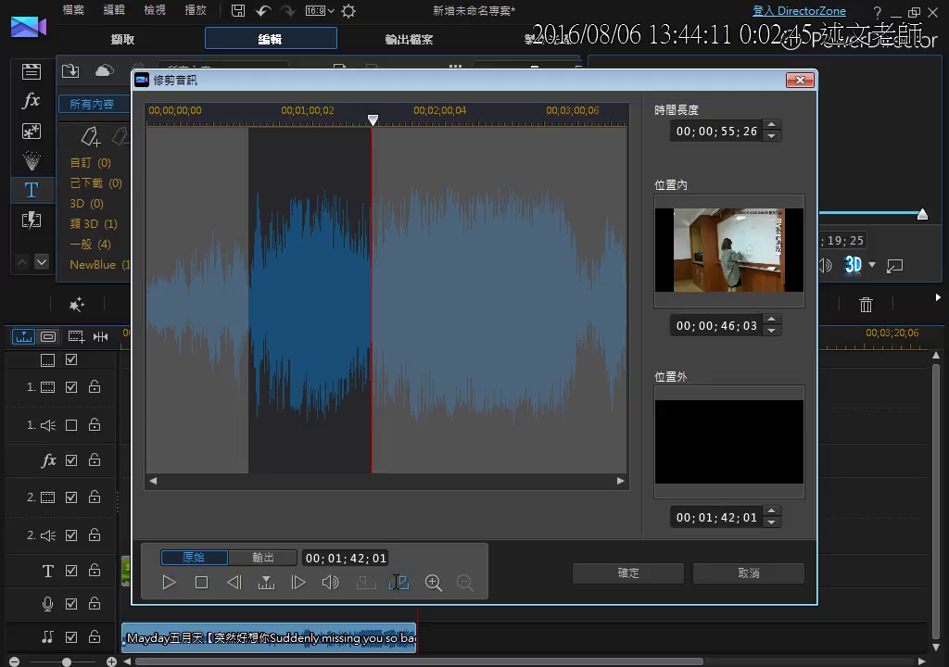
click(434, 582)
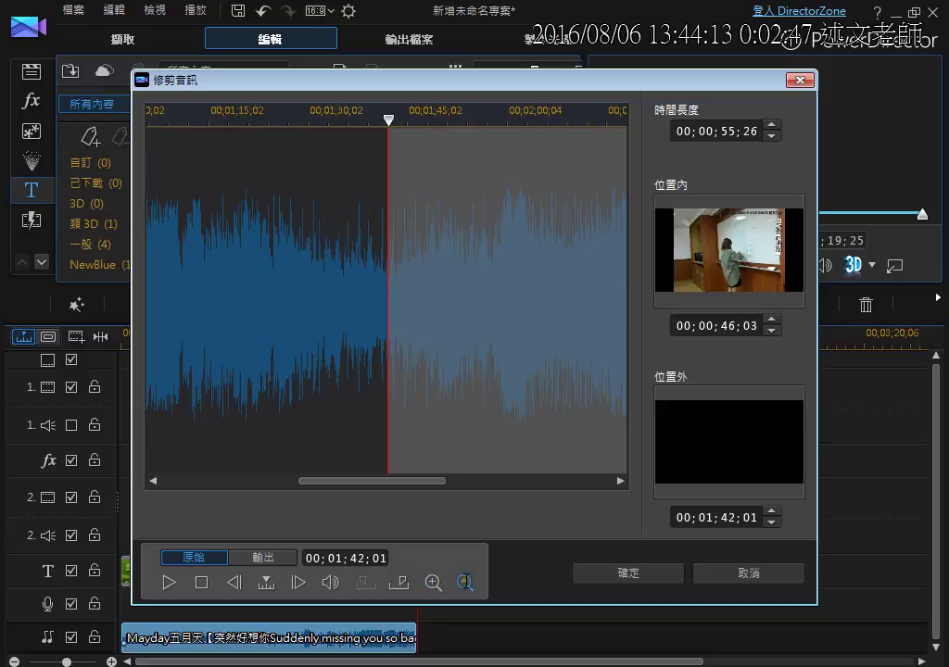
click(465, 582)
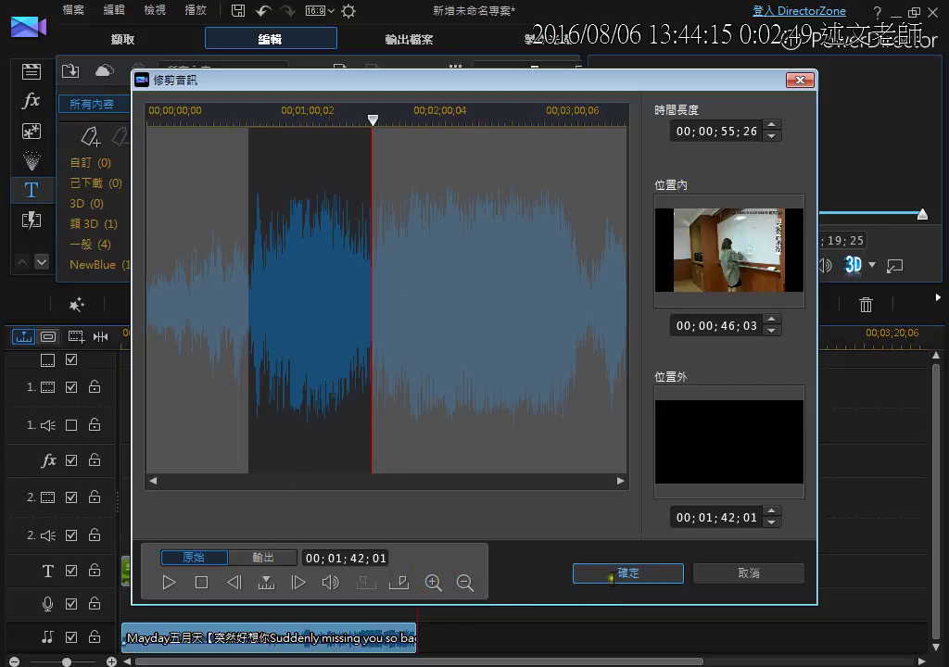
click(612, 574)
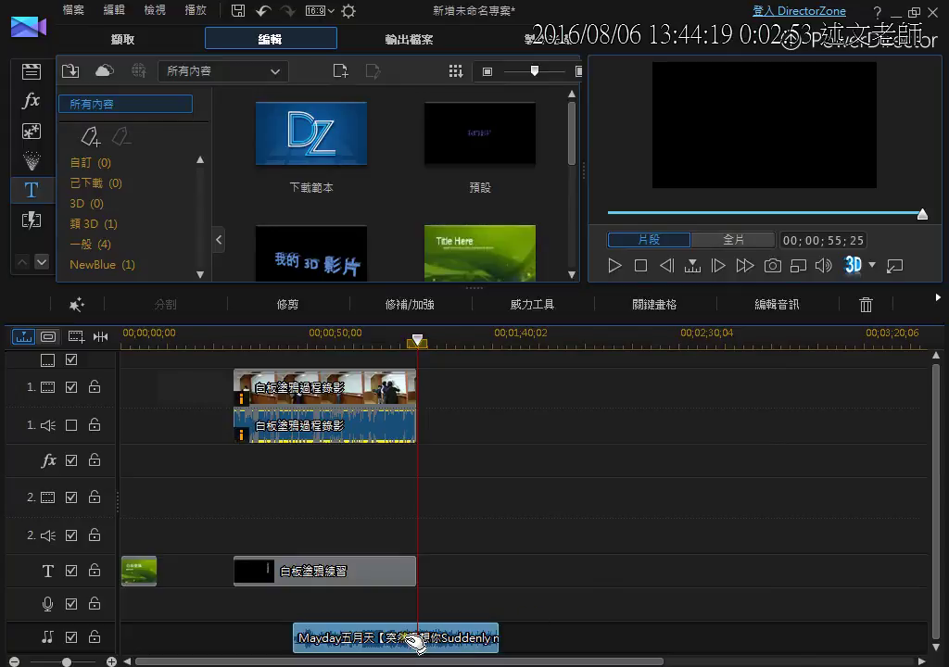
Move the trimmed music clip earlier on its track so that it ends together with the video clip.
drag(415, 640, 315, 647)
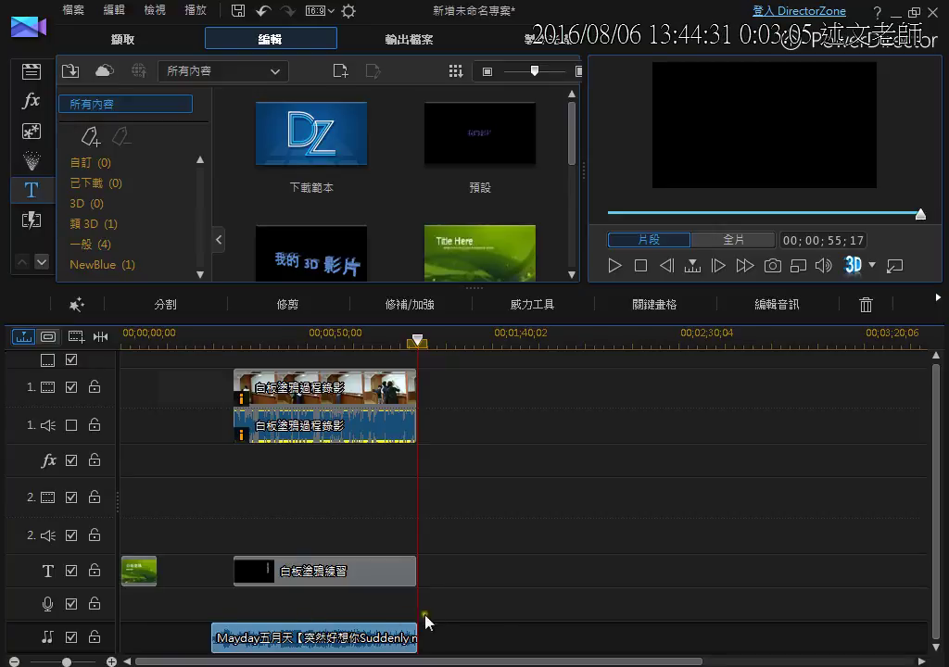
click(446, 639)
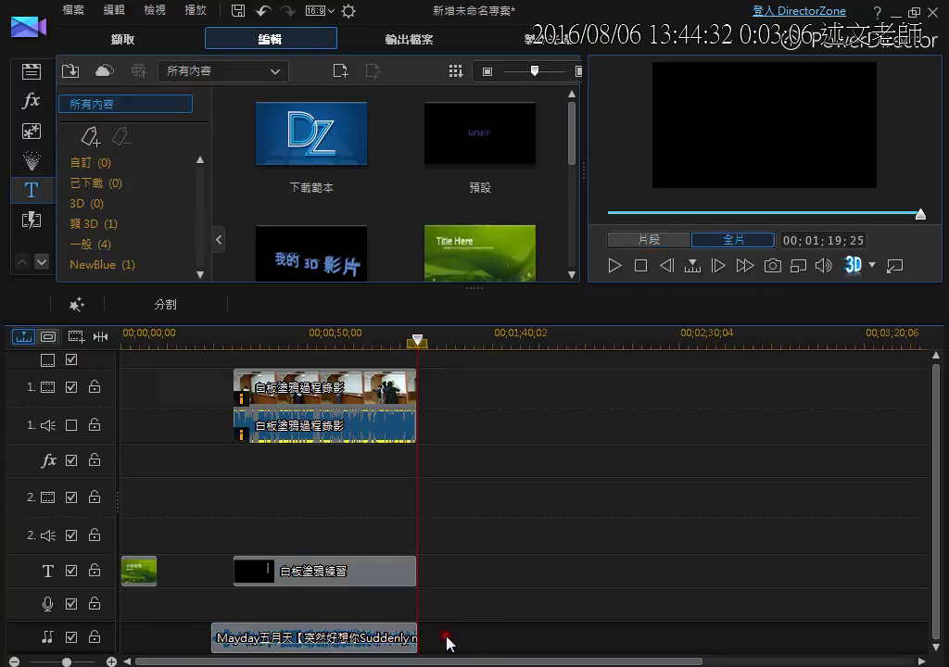
click(387, 647)
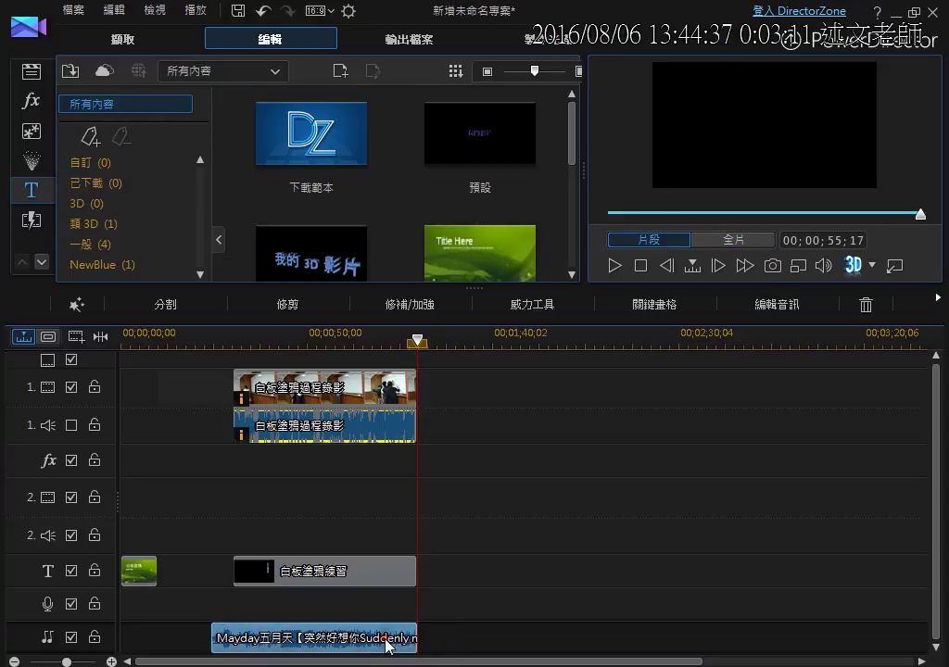
Check the marked section of the music clip in the audio trimming window, and close it without changes.
double_click(388, 645)
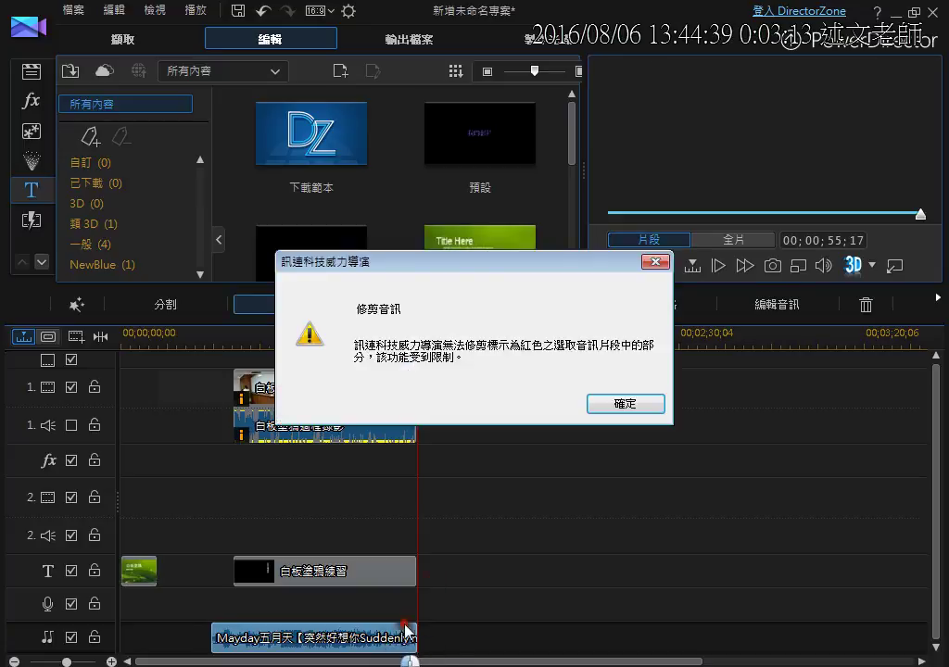
click(617, 405)
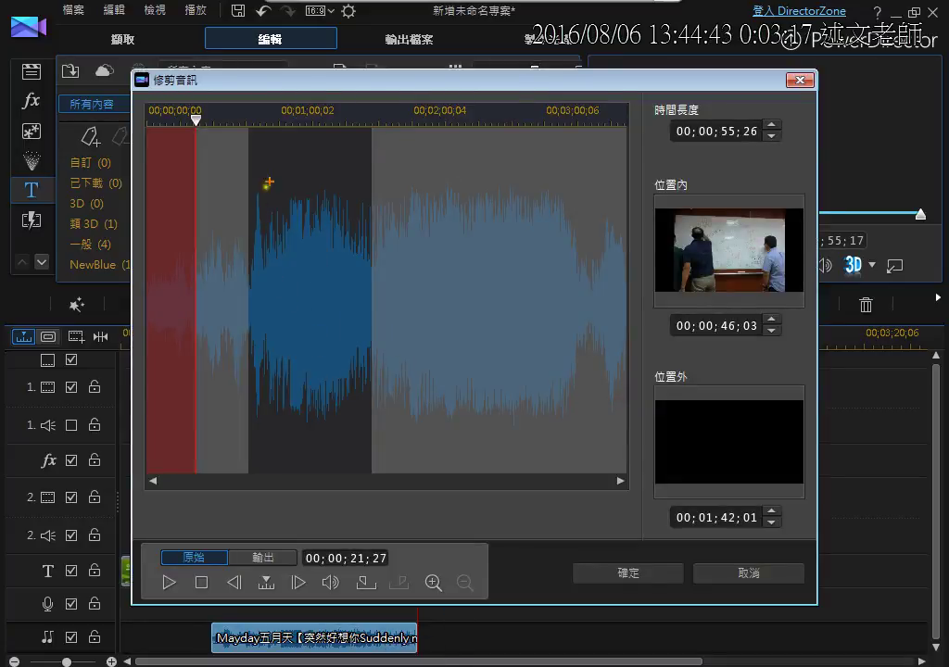
drag(301, 150, 301, 436)
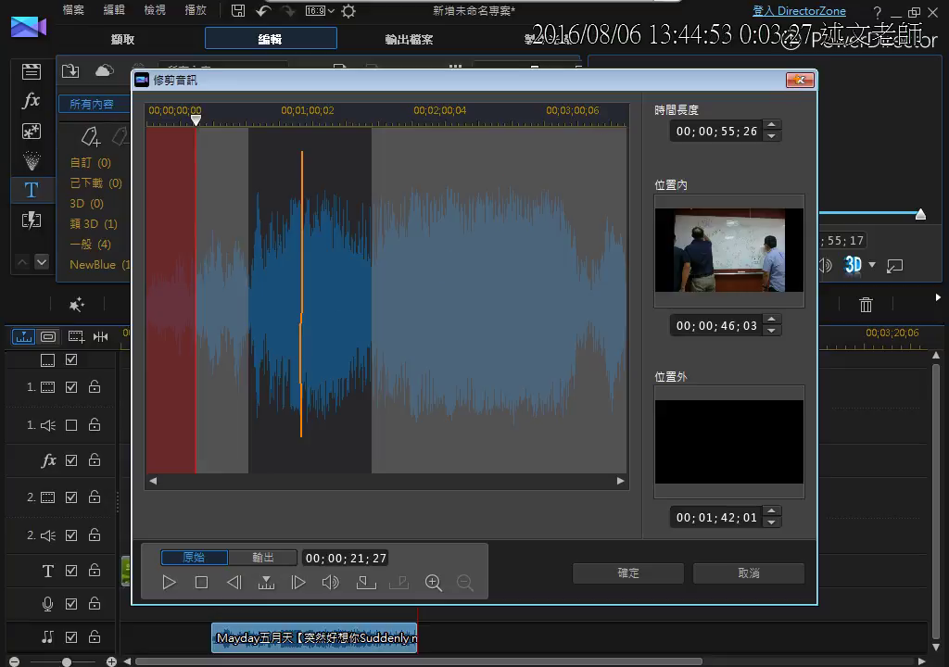
click(800, 80)
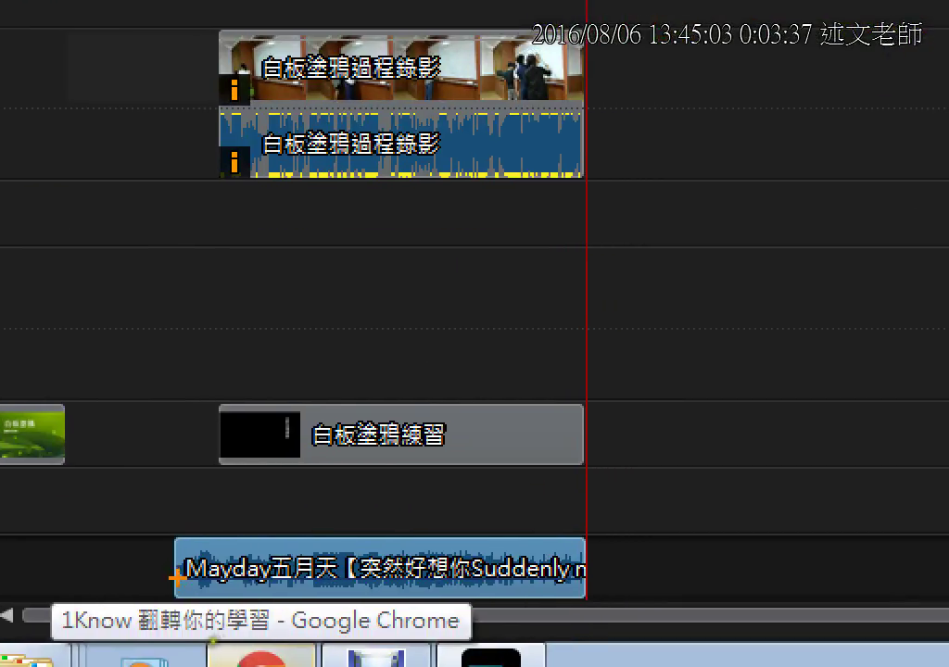
mouse_move(99, 574)
mouse_down()
mouse_move(164, 581)
mouse_move(167, 564)
mouse_move(173, 572)
mouse_move(148, 604)
mouse_up()
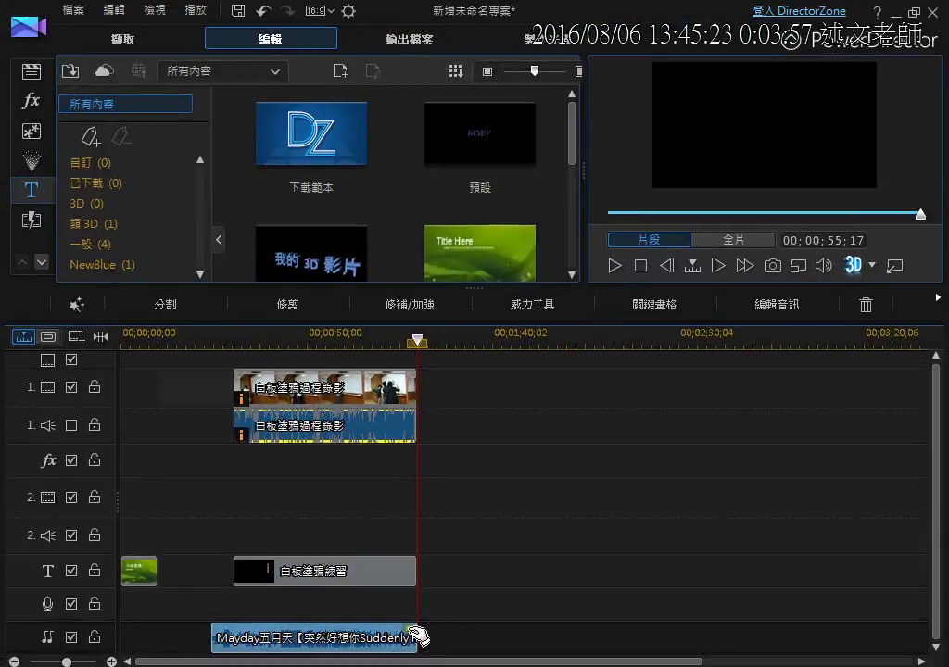
Lengthen the music clip on its track by extending its end to 00;01;51;24, and try to extend its start.
drag(419, 638, 886, 635)
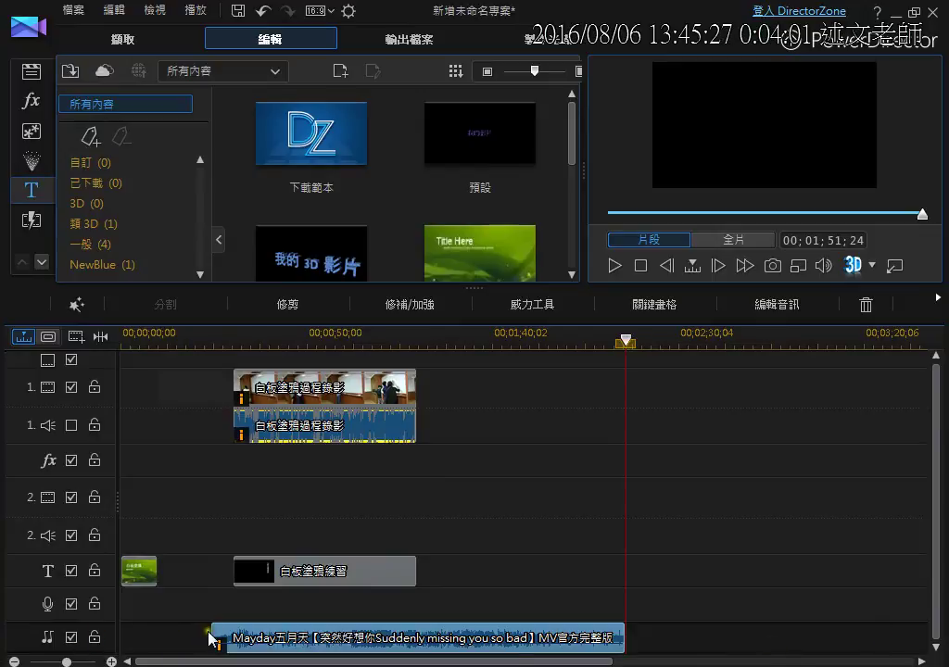
drag(232, 639, 113, 655)
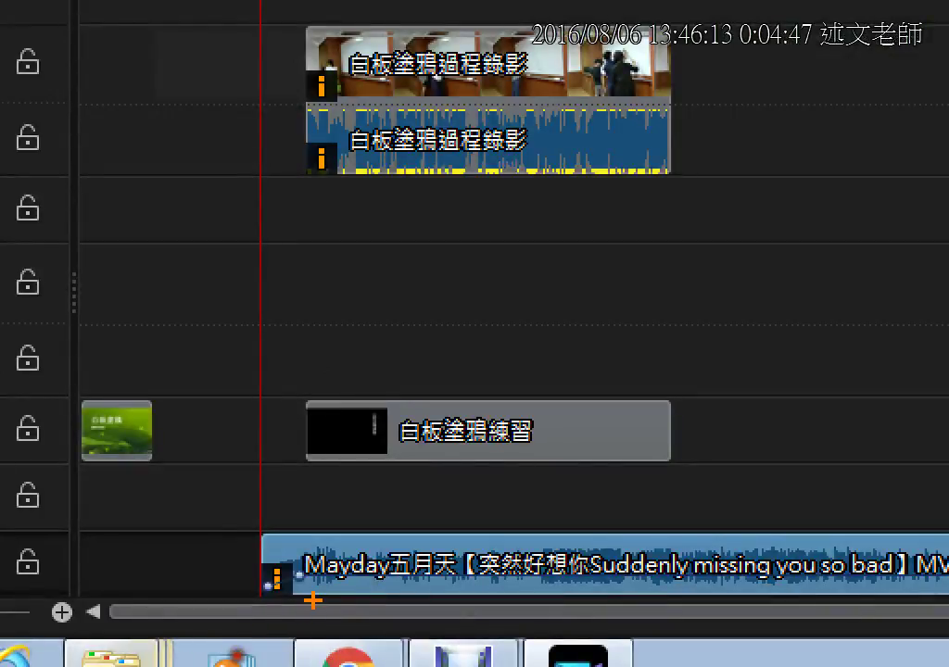
mouse_move(301, 607)
mouse_down()
mouse_move(262, 542)
mouse_move(311, 517)
mouse_move(365, 548)
mouse_move(362, 610)
mouse_up()
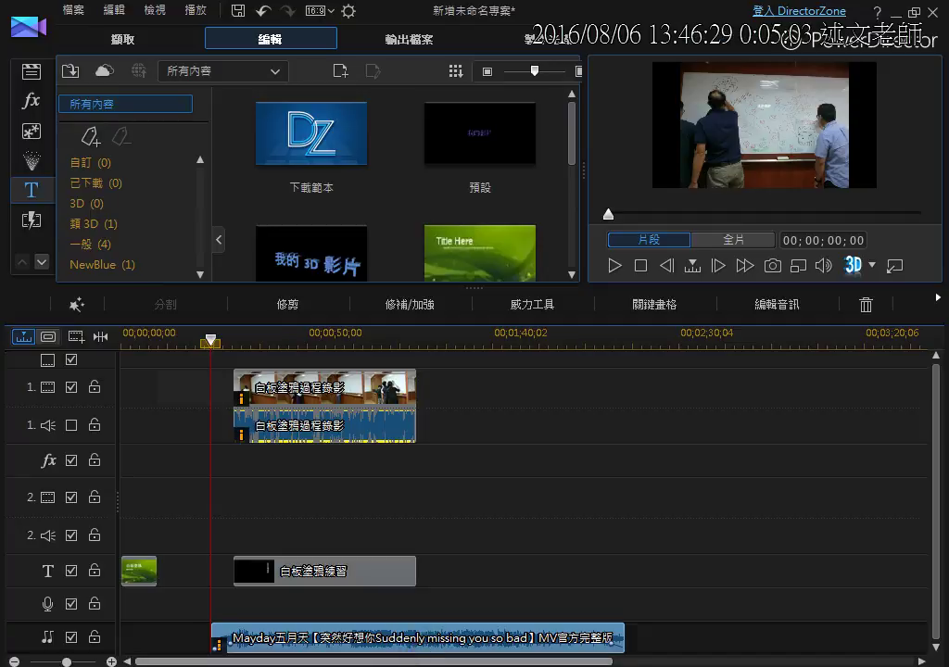
right_click(295, 647)
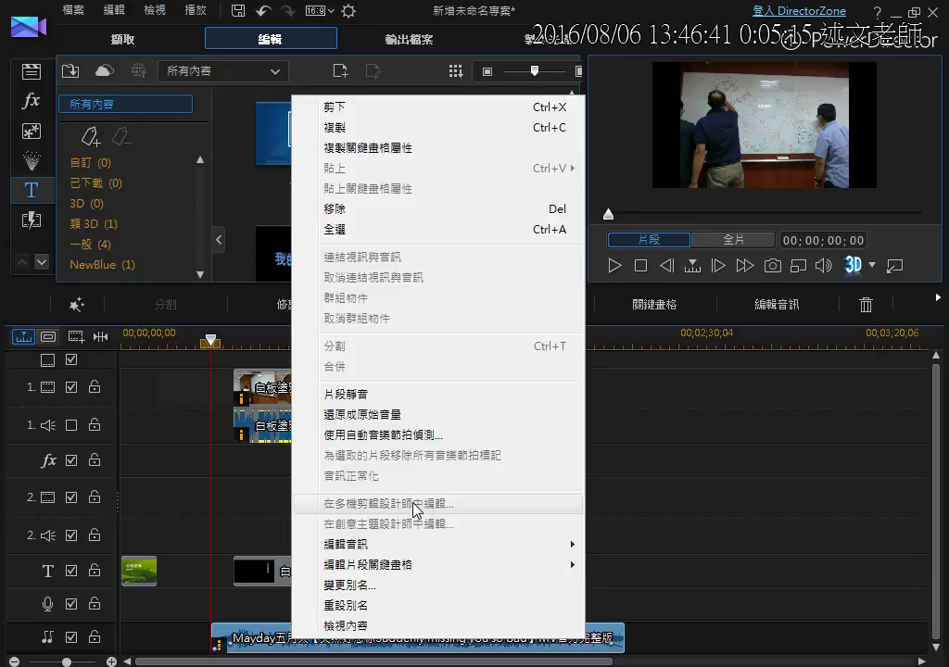
drag(314, 423, 418, 418)
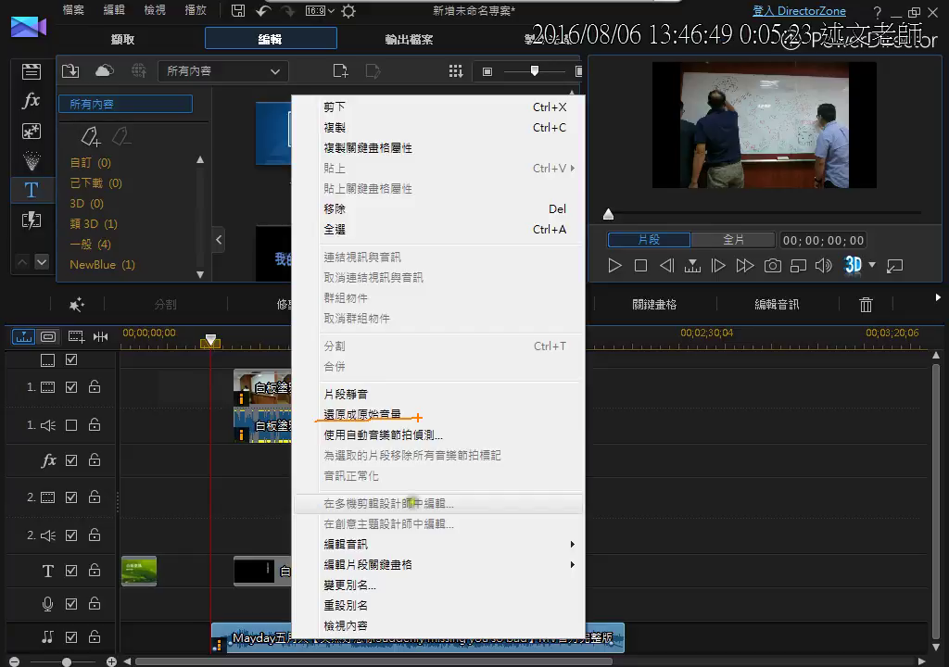
key(Escape)
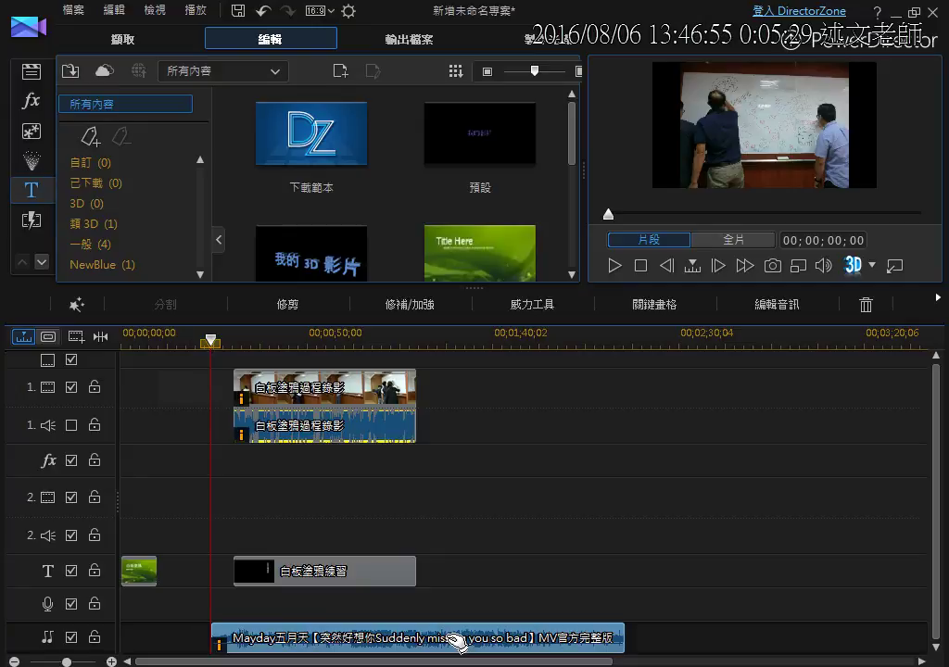
Open the trim window for the 白板塗鴉過程錄影 video clip, agreeing to remove its reverse effect.
click(371, 399)
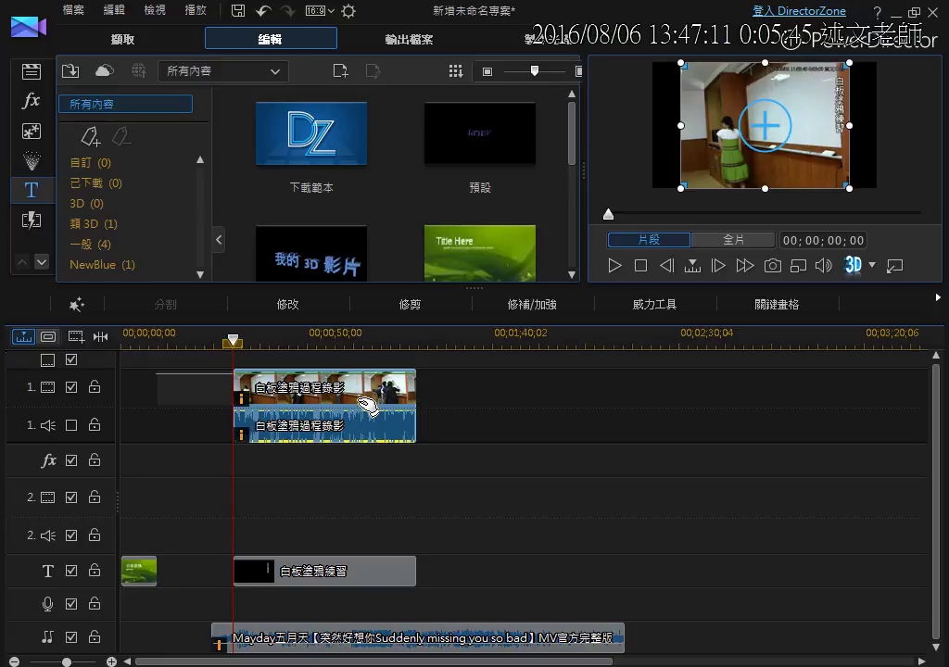
click(396, 307)
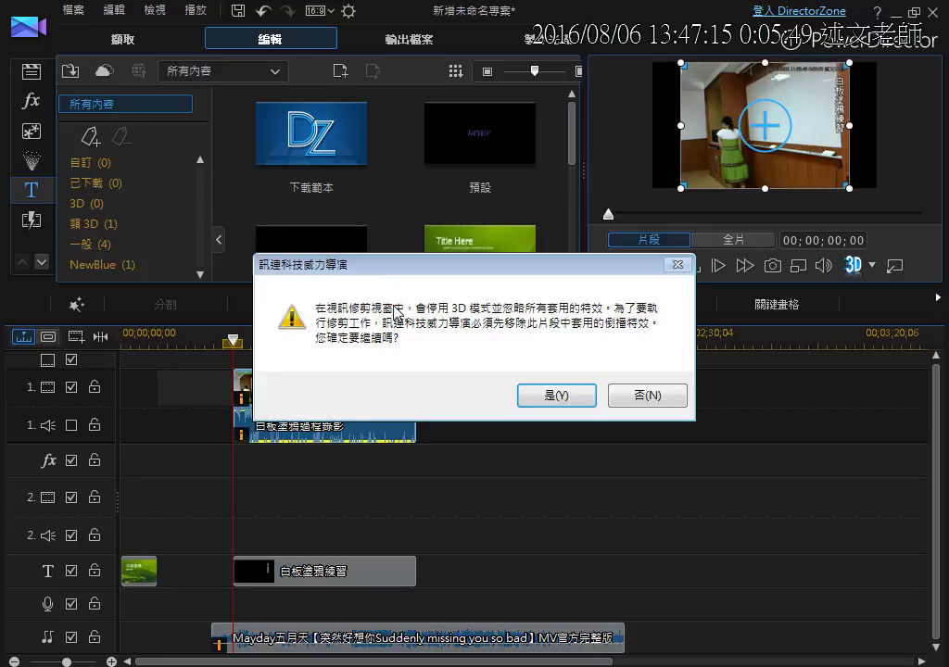
click(559, 399)
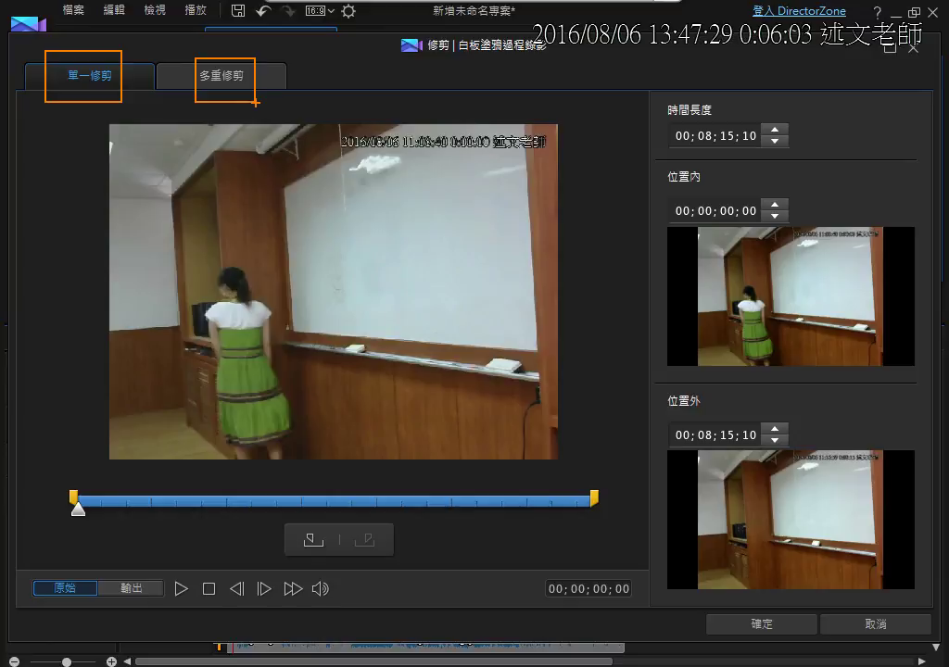
drag(91, 461, 58, 522)
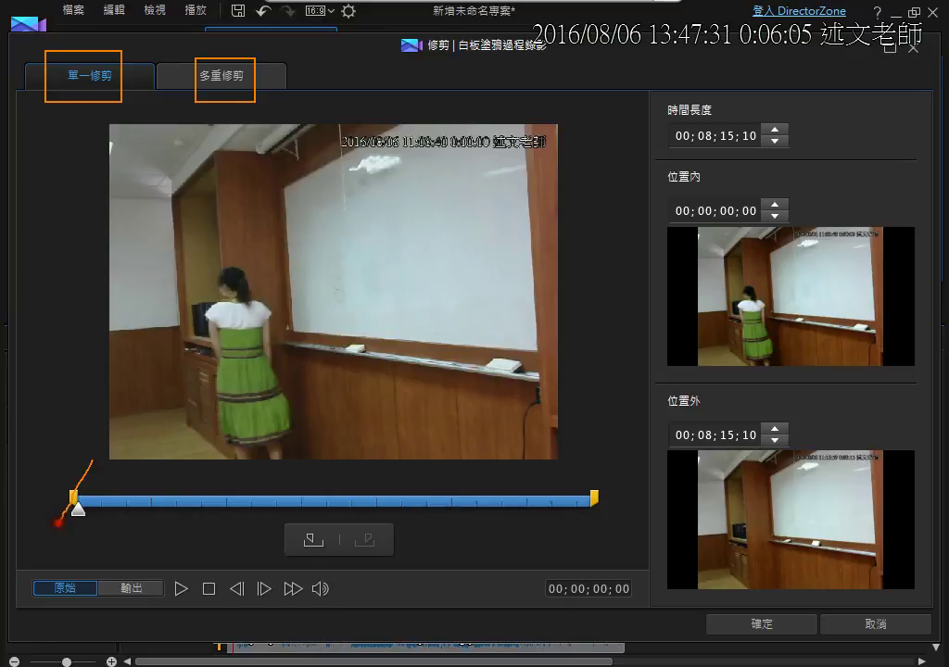
drag(59, 460, 90, 523)
drag(599, 454, 563, 543)
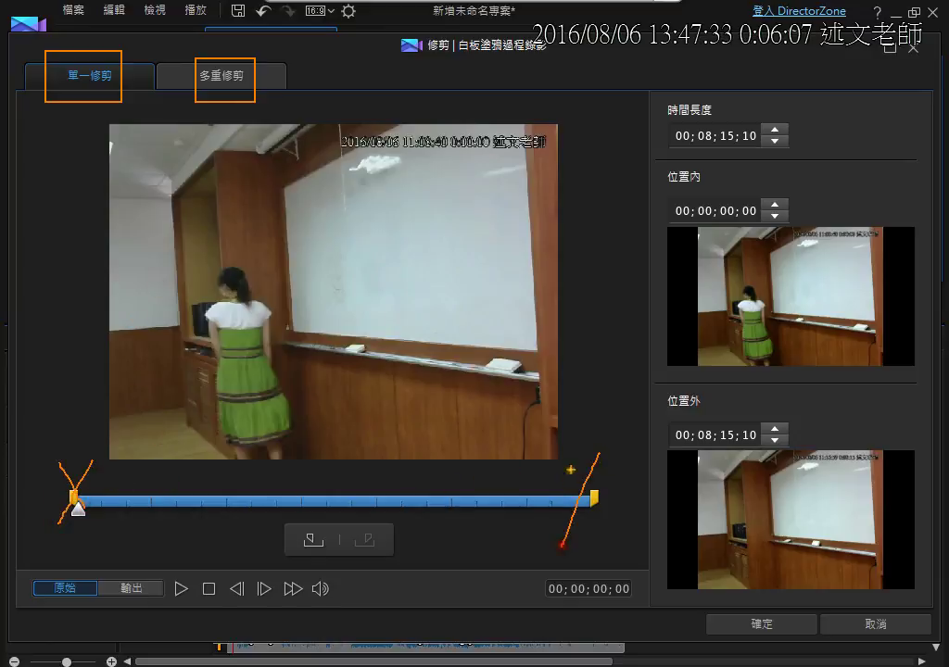
drag(572, 465, 607, 540)
drag(113, 441, 119, 537)
drag(521, 420, 523, 522)
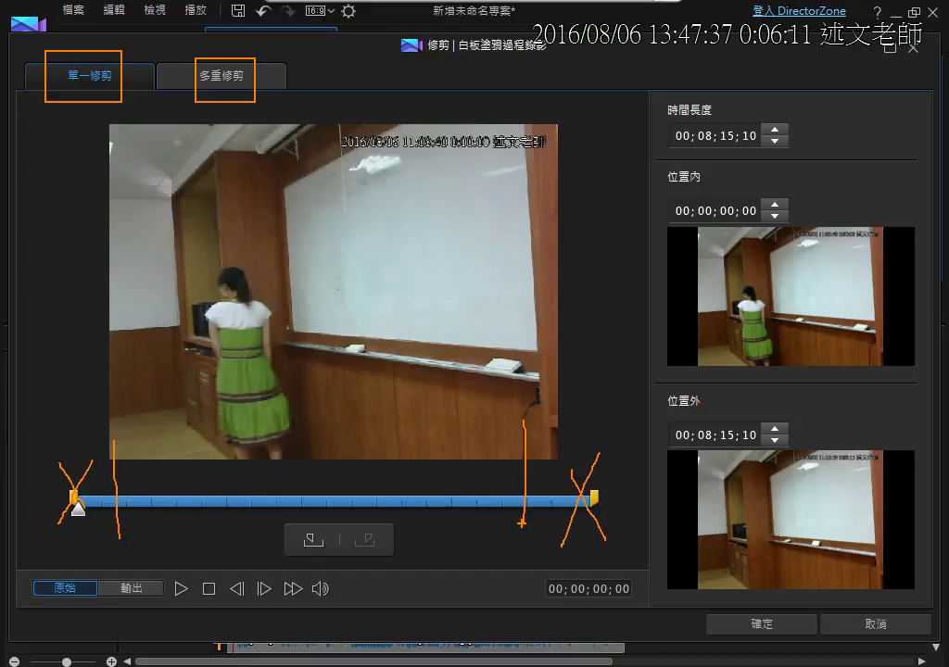
key(e)
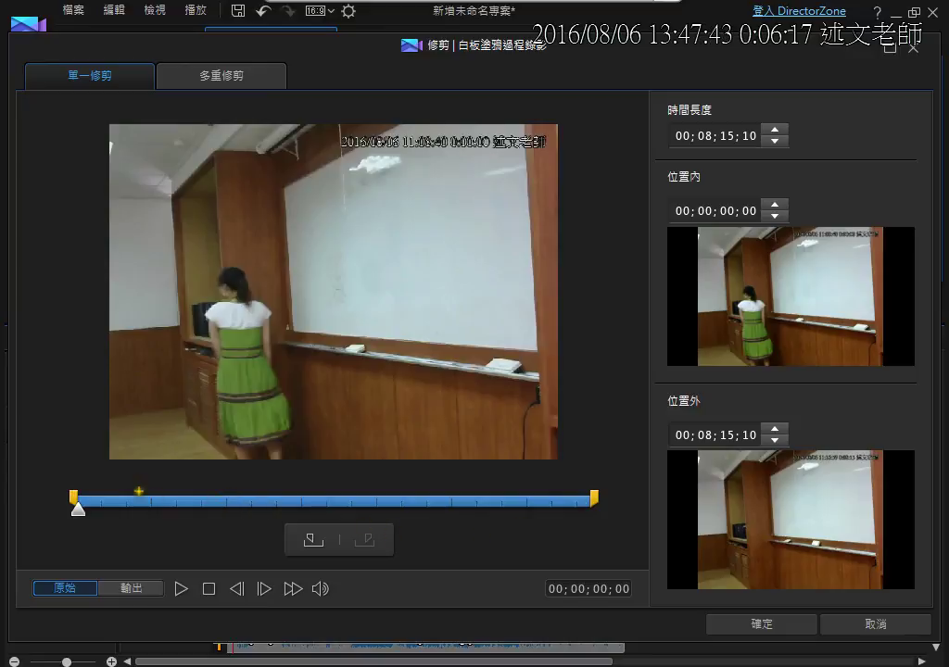
mouse_move(131, 479)
mouse_down()
mouse_move(156, 514)
mouse_move(206, 524)
mouse_up()
drag(343, 475, 423, 528)
drag(499, 479, 572, 515)
drag(311, 489, 270, 531)
drag(275, 482, 335, 535)
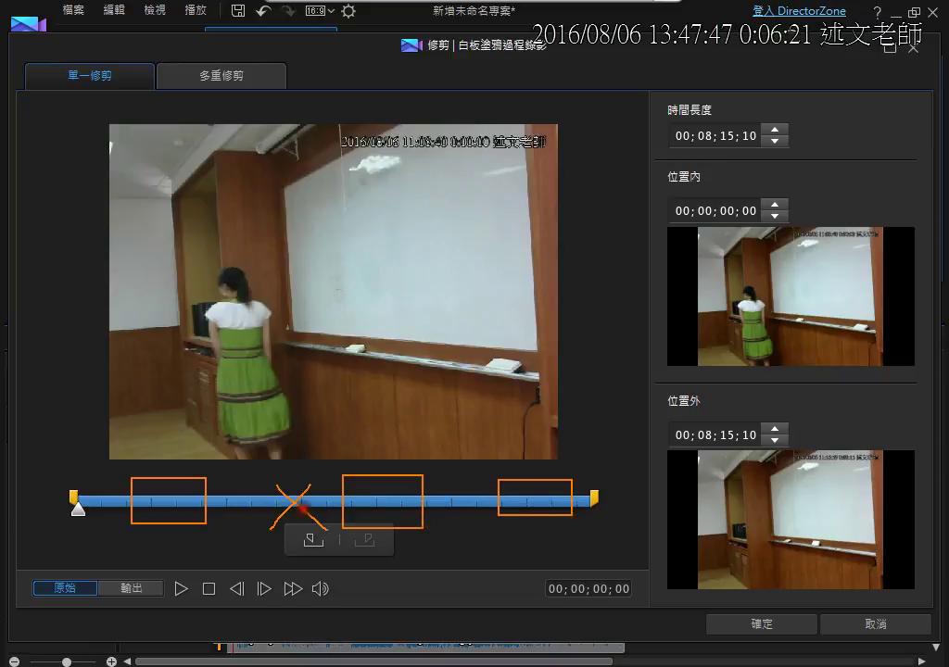
mouse_move(479, 489)
mouse_down()
mouse_move(449, 533)
mouse_move(482, 536)
mouse_up()
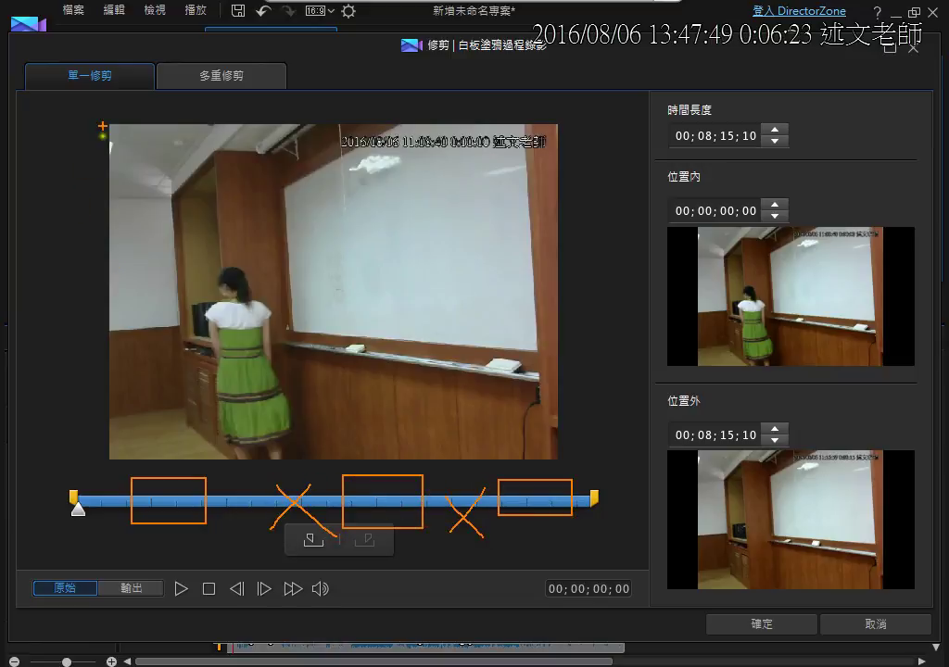
drag(98, 58, 35, 124)
drag(60, 54, 106, 136)
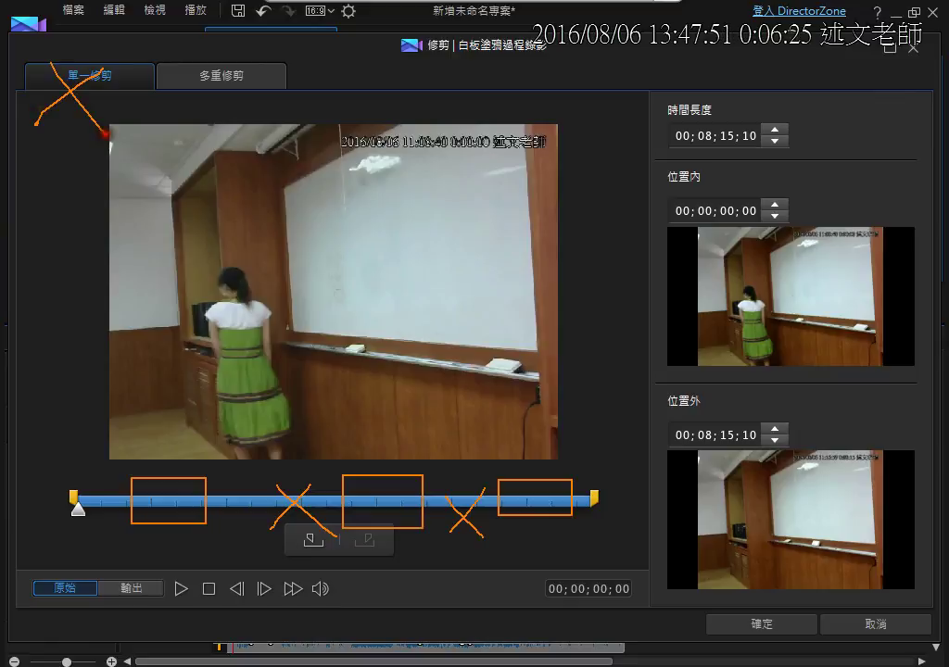
drag(206, 110, 258, 98)
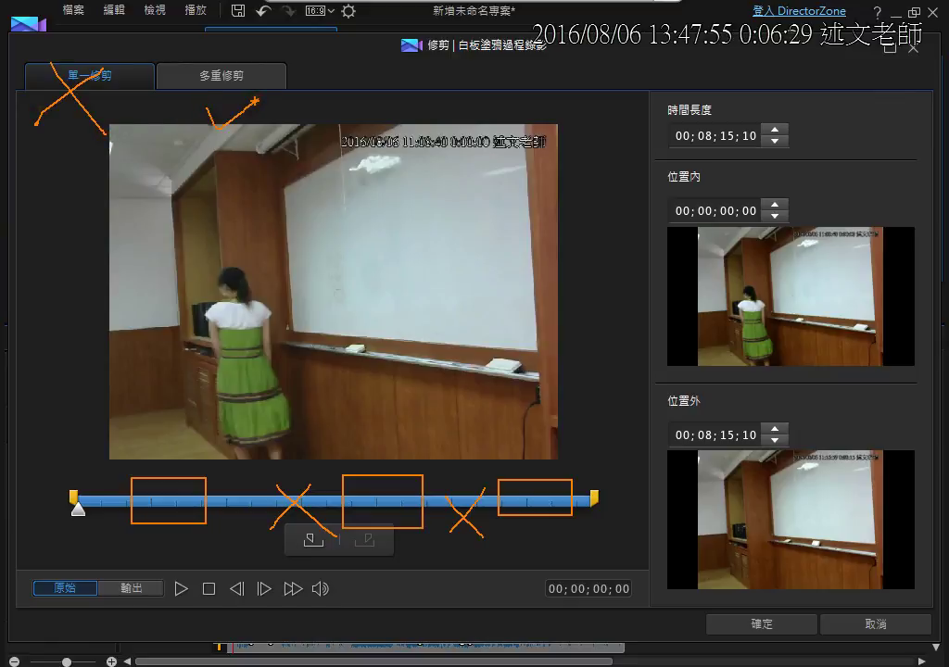
key(Escape)
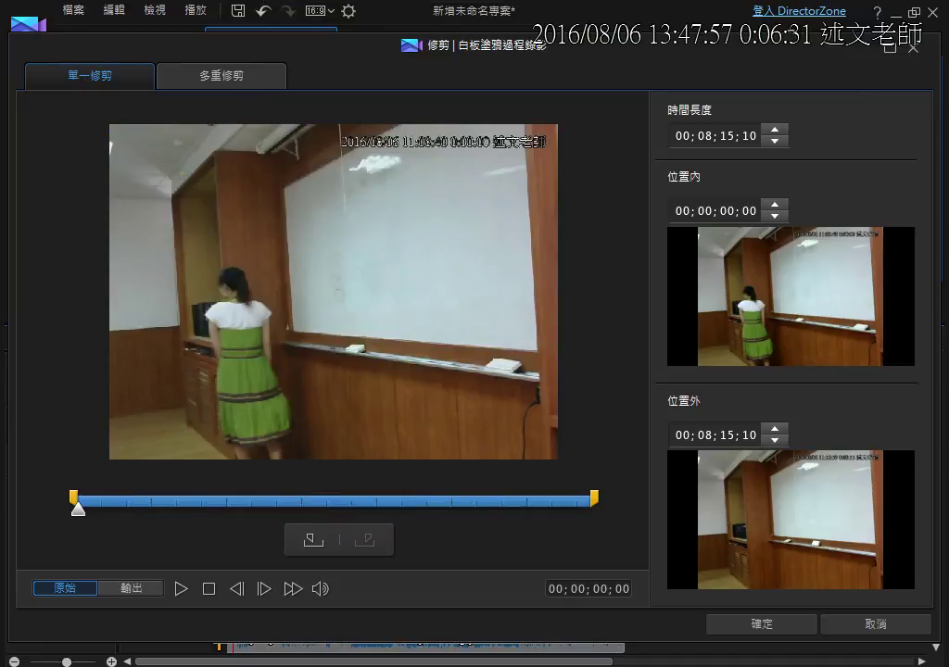
Trim the video clip in single trim mode with the in position at 00;01;51;27 and an earlier out position, and undo the trim.
click(78, 511)
drag(79, 510, 194, 508)
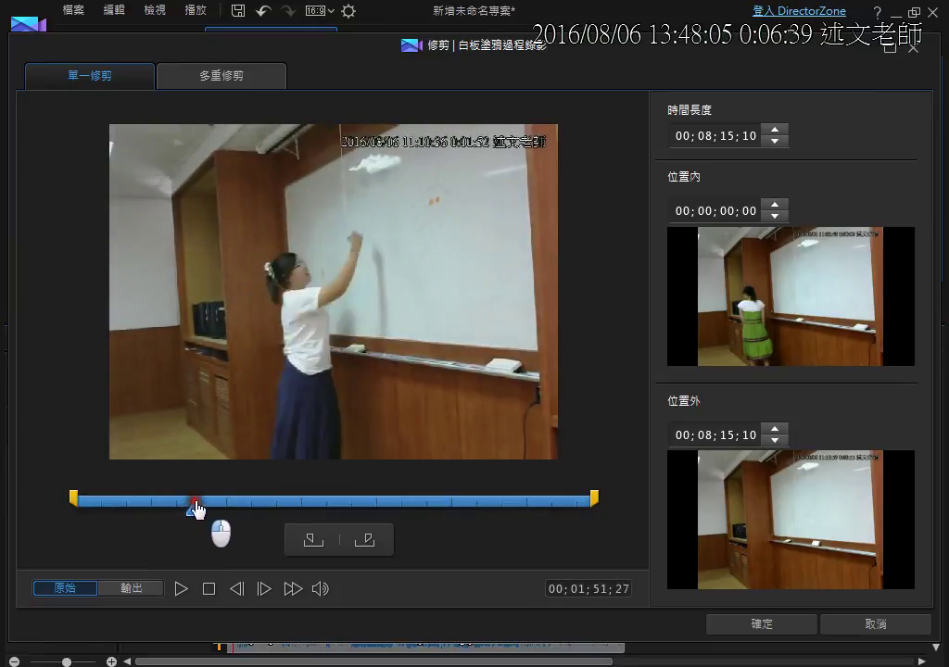
click(314, 541)
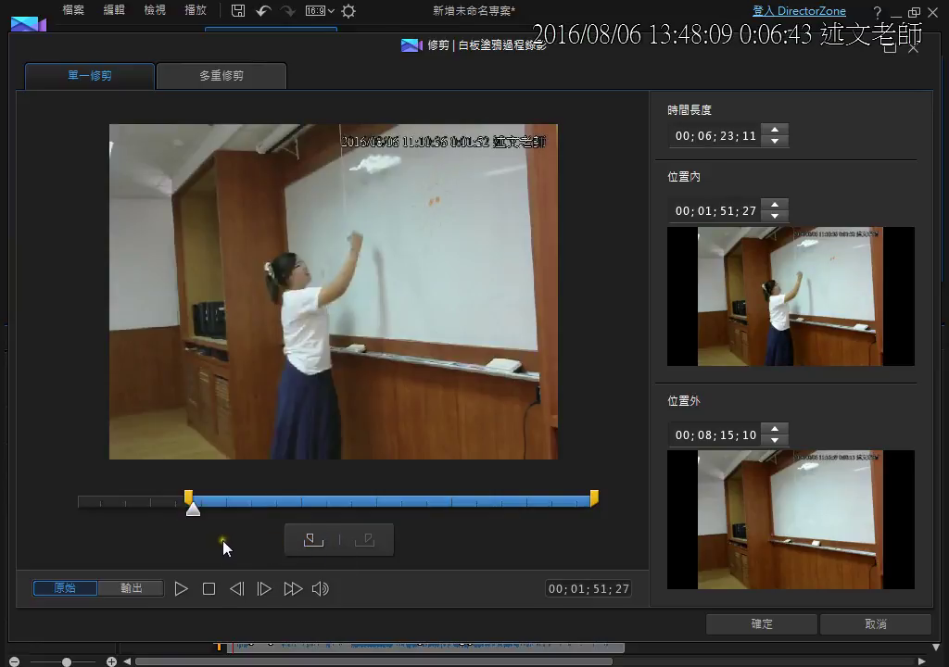
drag(191, 508, 409, 535)
click(365, 542)
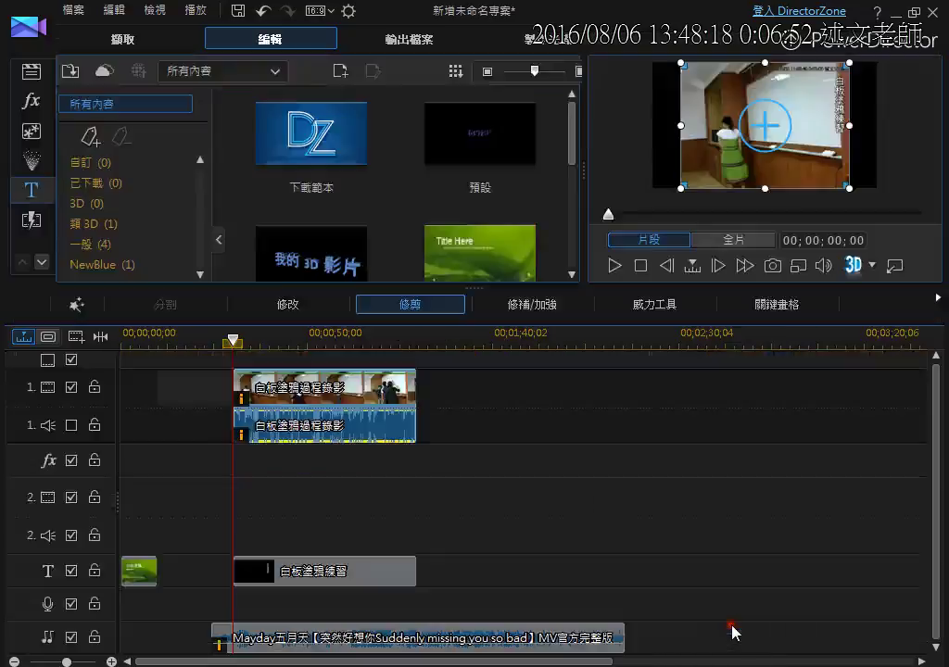
click(733, 626)
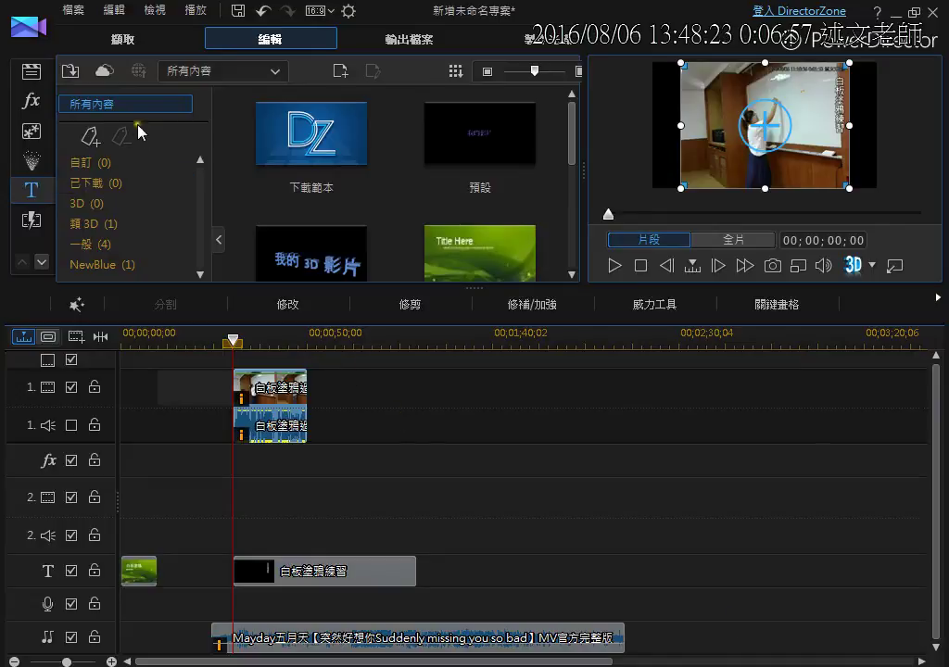
click(265, 11)
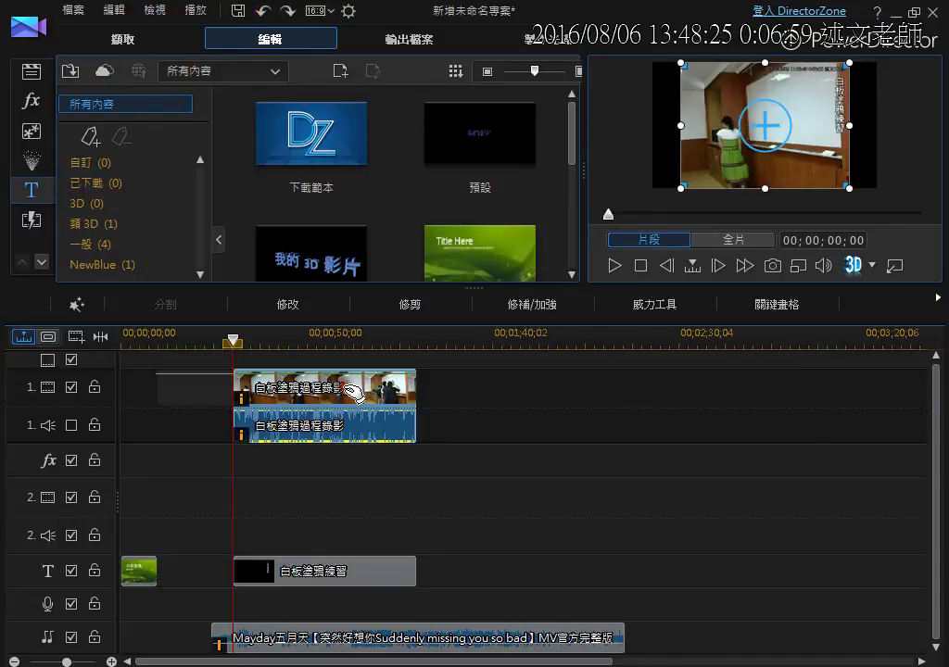
Reopen the video clip's trim window in multi-trim mode and narrow the viewed range to a 34.03-second thumbnail interval.
double_click(352, 393)
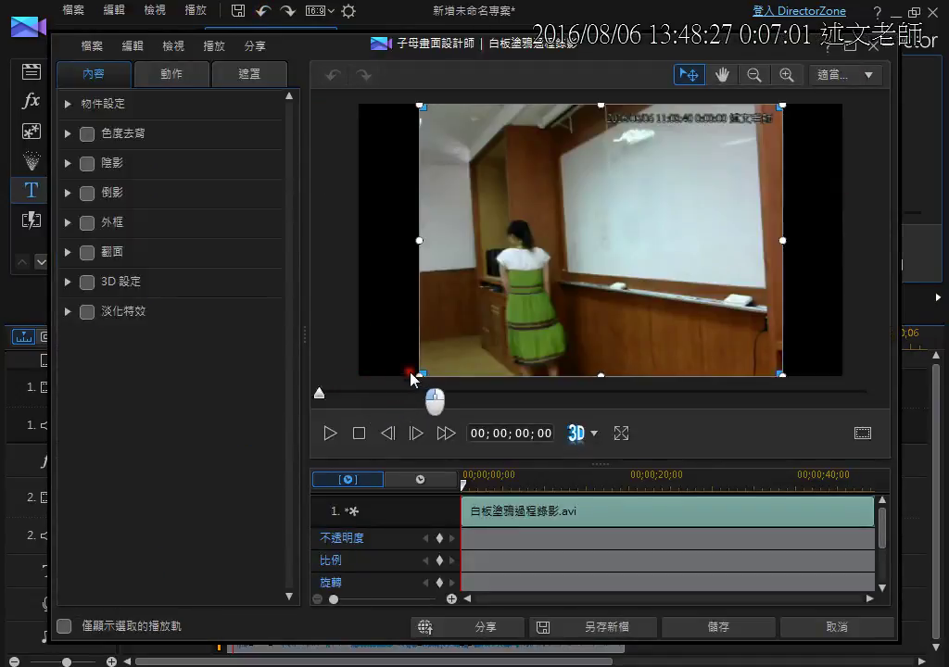
click(886, 42)
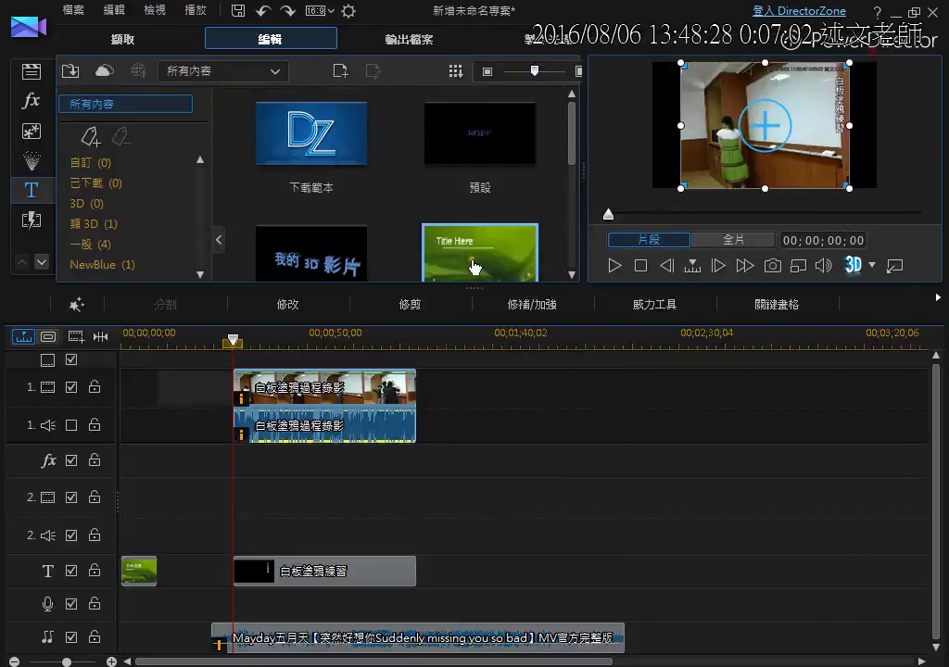
click(425, 305)
click(574, 397)
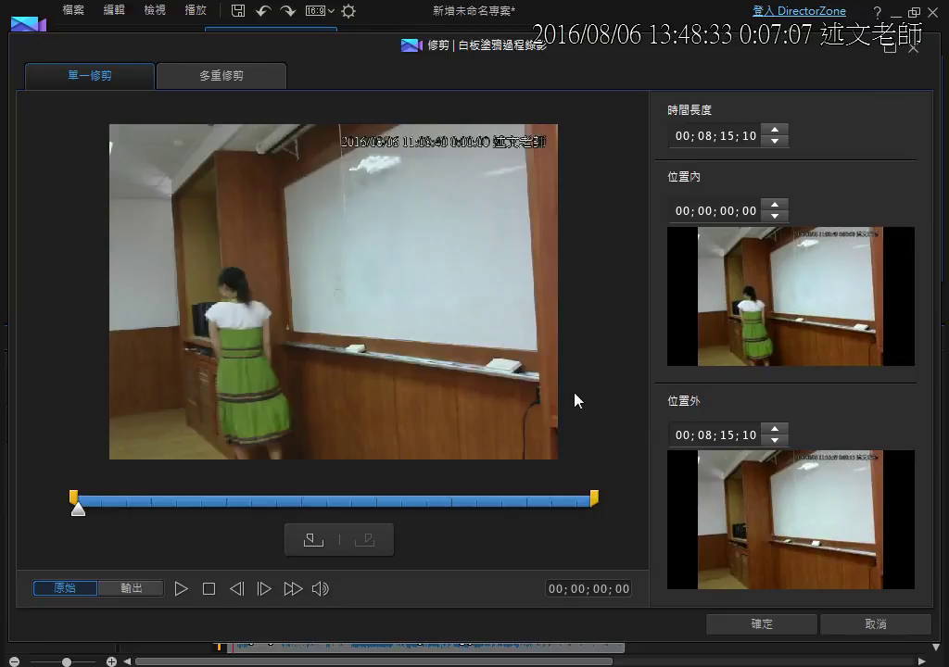
click(237, 83)
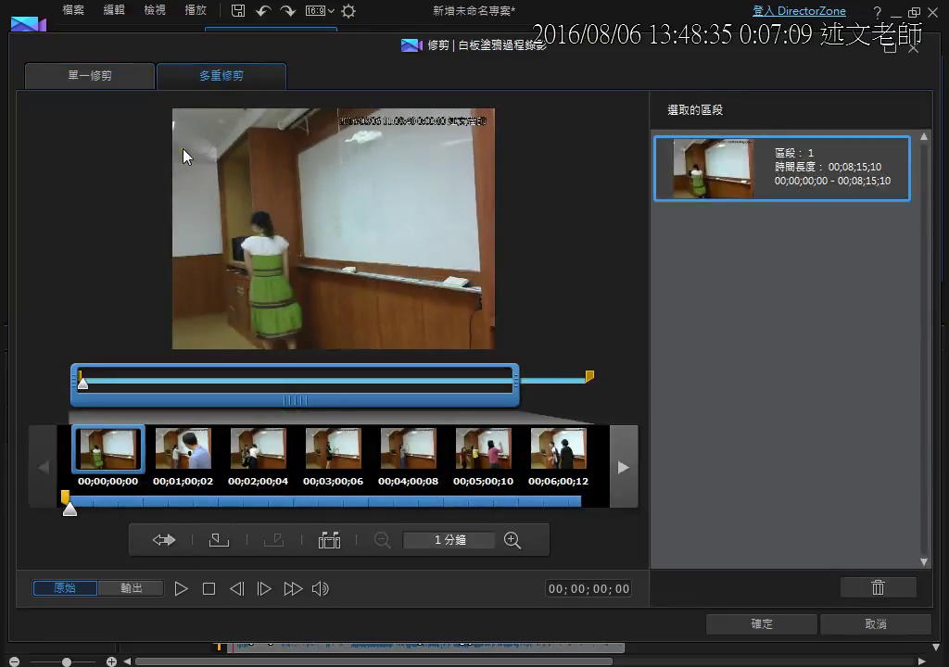
drag(512, 381, 331, 408)
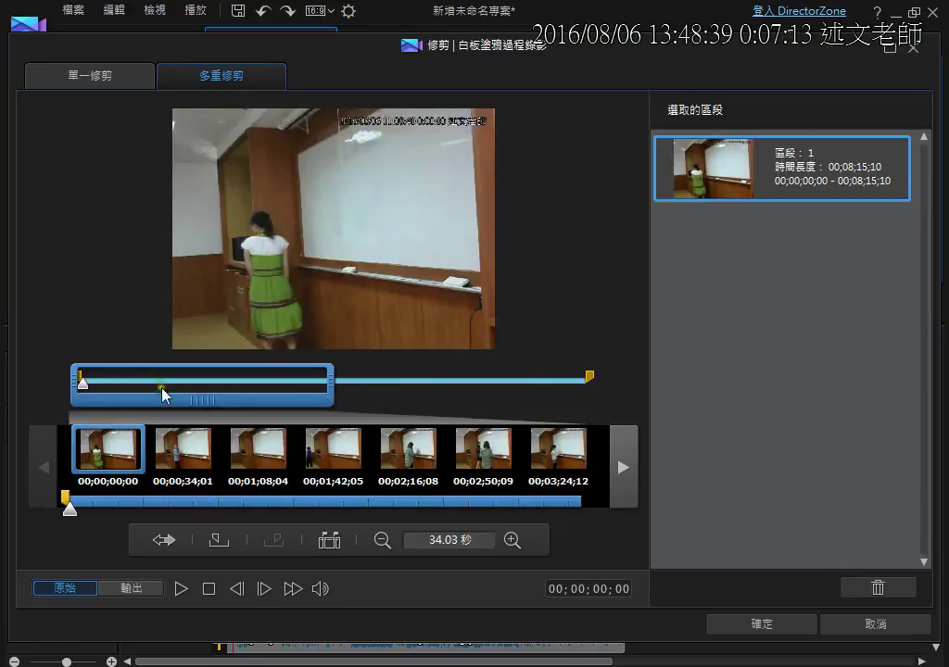
mouse_move(64, 346)
mouse_down()
mouse_move(144, 405)
mouse_move(339, 400)
mouse_up()
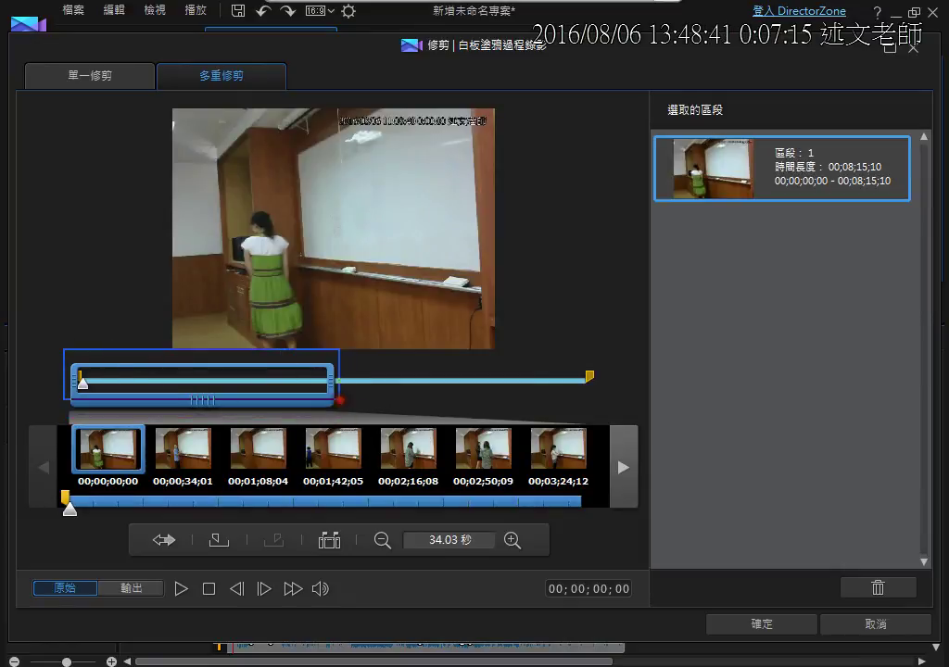
drag(186, 401, 80, 436)
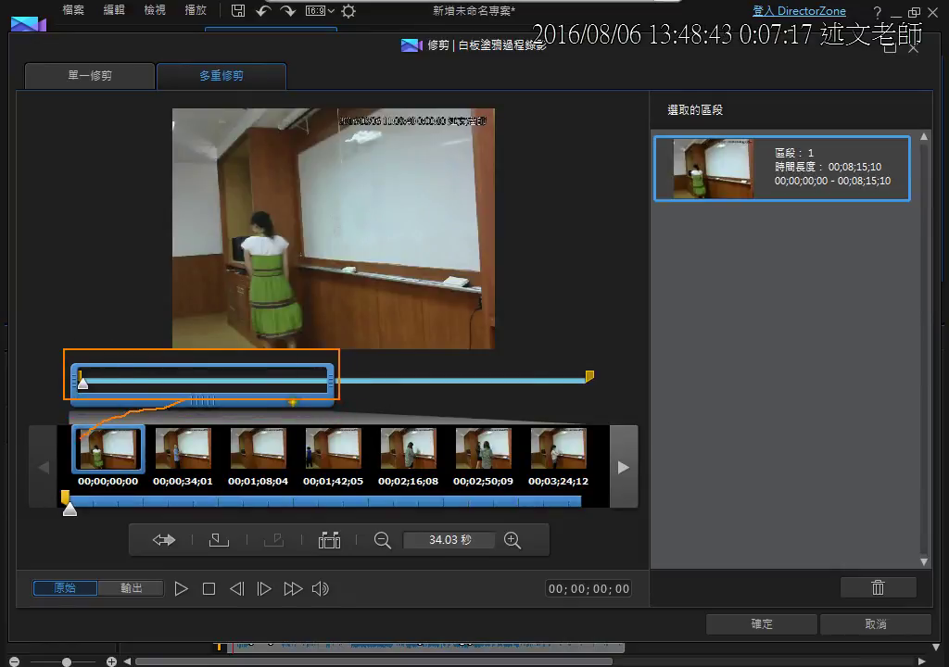
drag(295, 401, 510, 415)
mouse_move(505, 511)
mouse_down()
mouse_move(439, 507)
mouse_move(494, 461)
mouse_up()
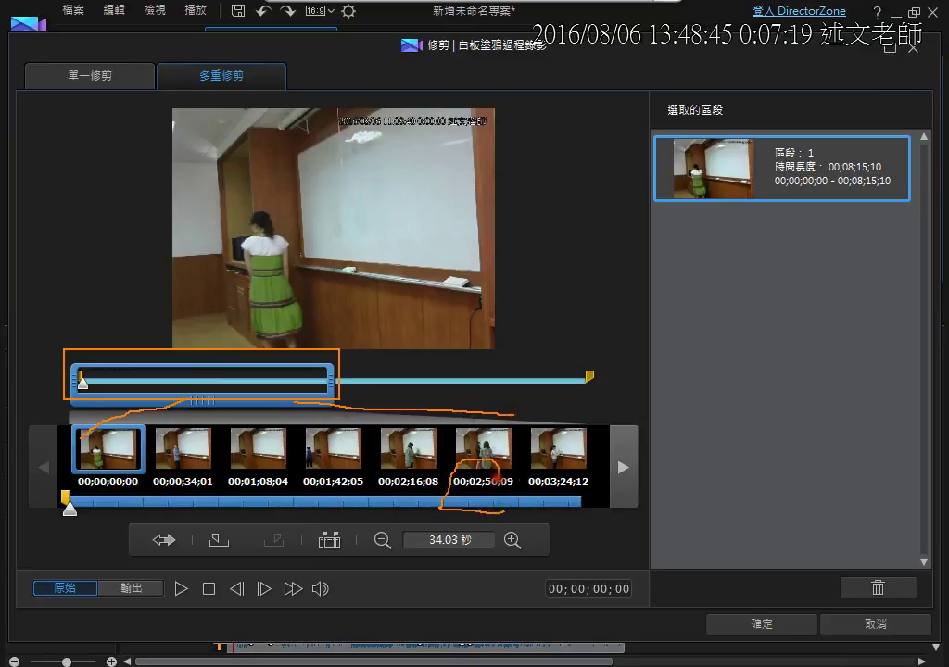
drag(554, 466, 529, 516)
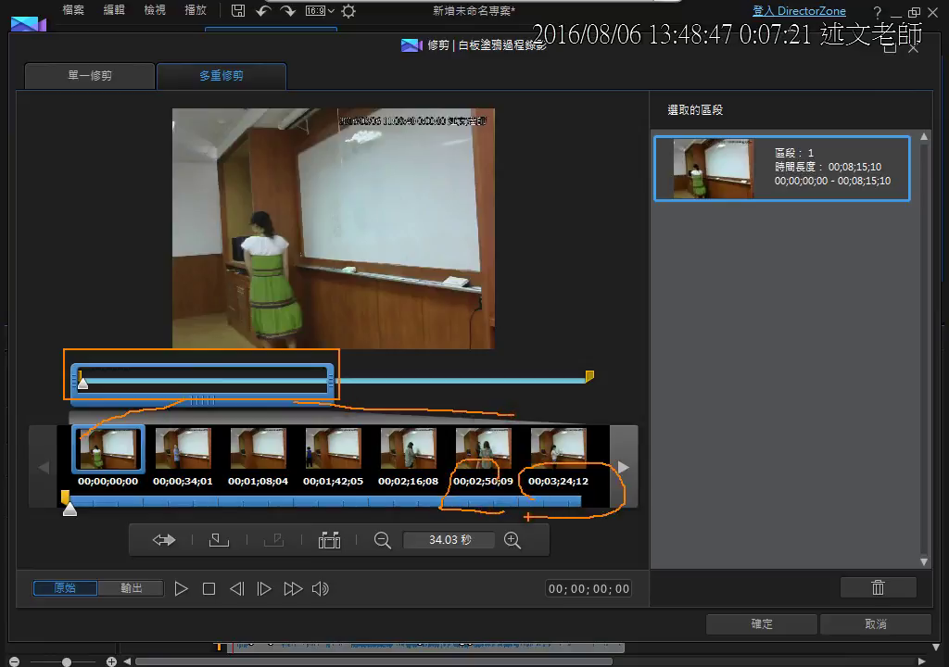
key(Escape)
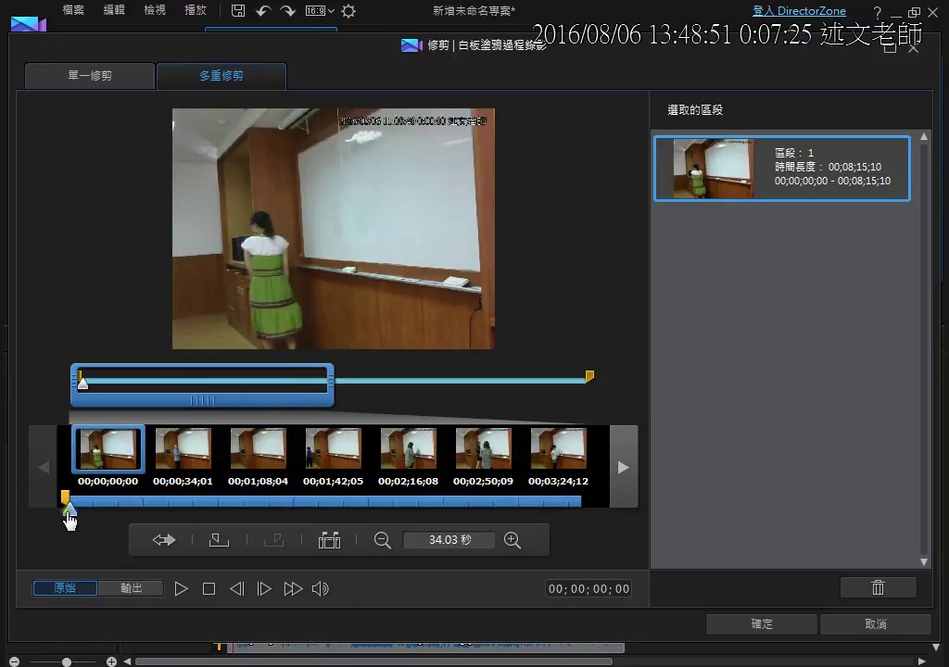
Mark the first segment to keep in multi-trim, from 00;02;27;09 to 00;03;45;27.
mouse_move(68, 508)
mouse_down()
mouse_move(345, 509)
mouse_move(558, 526)
mouse_up()
click(219, 541)
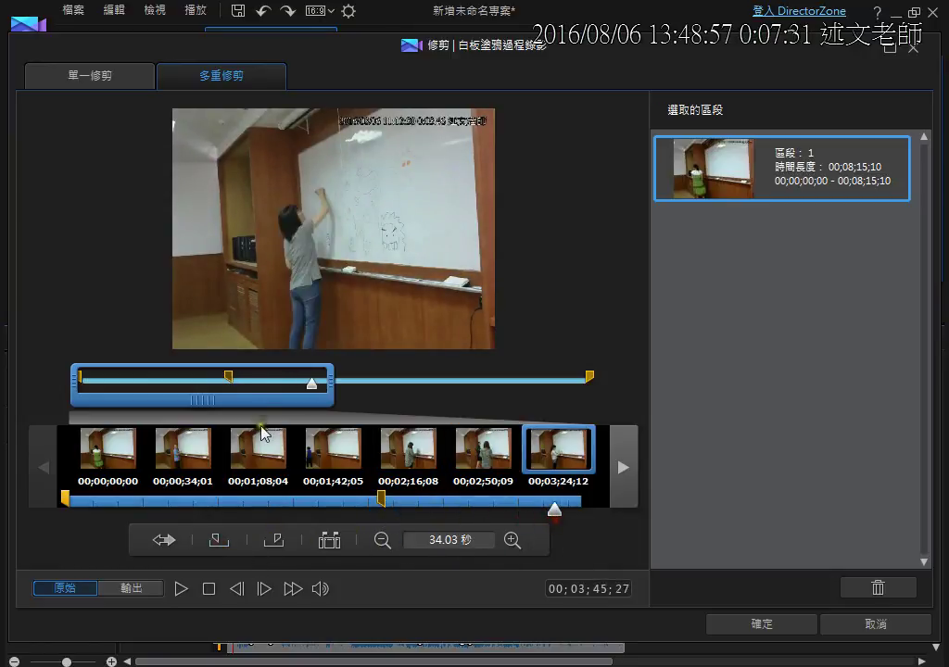
drag(261, 402, 330, 417)
click(275, 540)
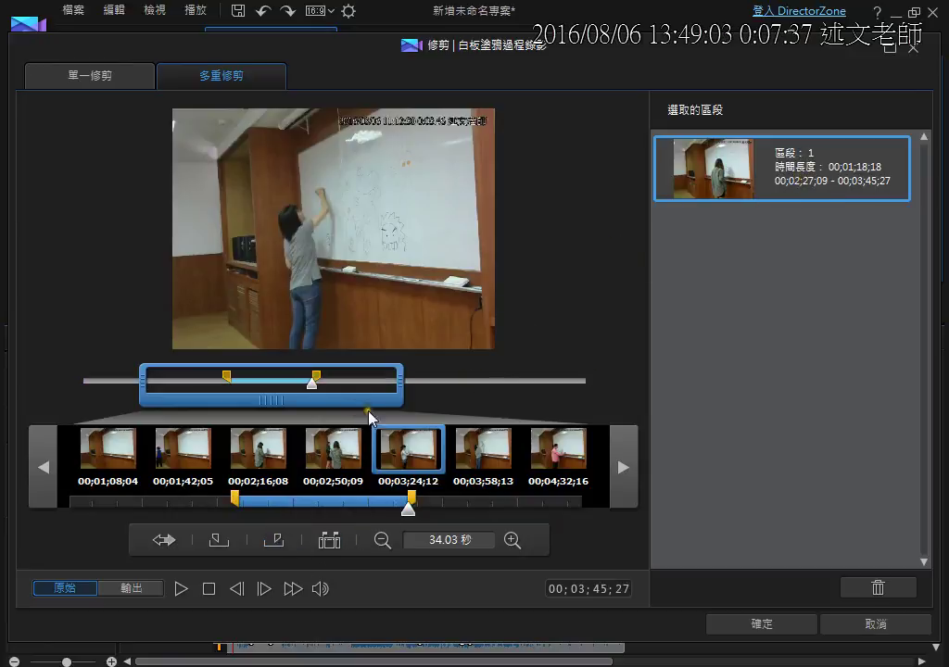
Mark a second segment to keep in the whiteboard video, from 00;04;27;23 to 00;06;17;13.
drag(246, 402, 376, 417)
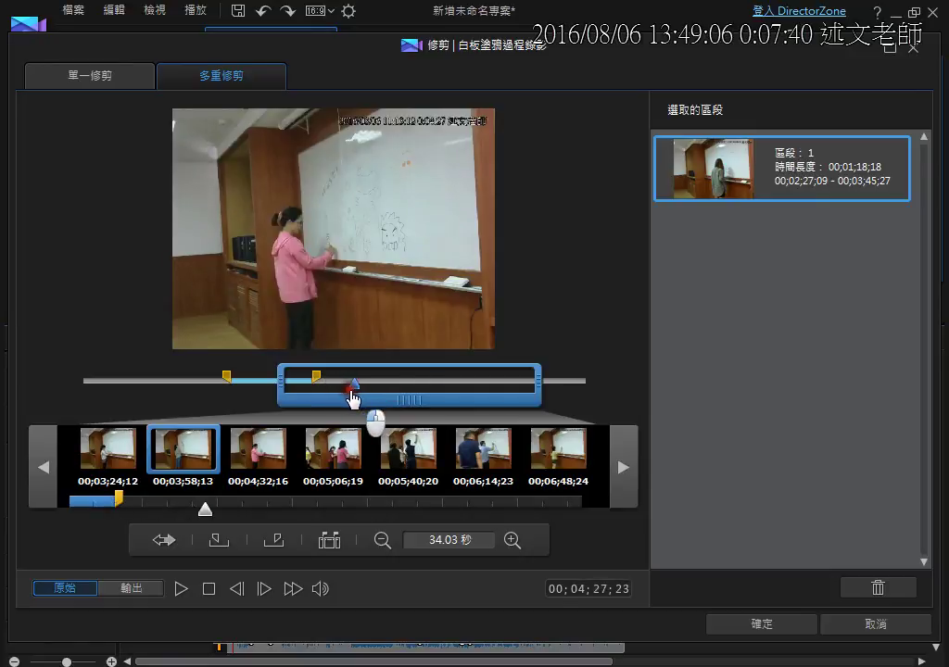
click(222, 544)
drag(356, 389, 464, 385)
click(275, 542)
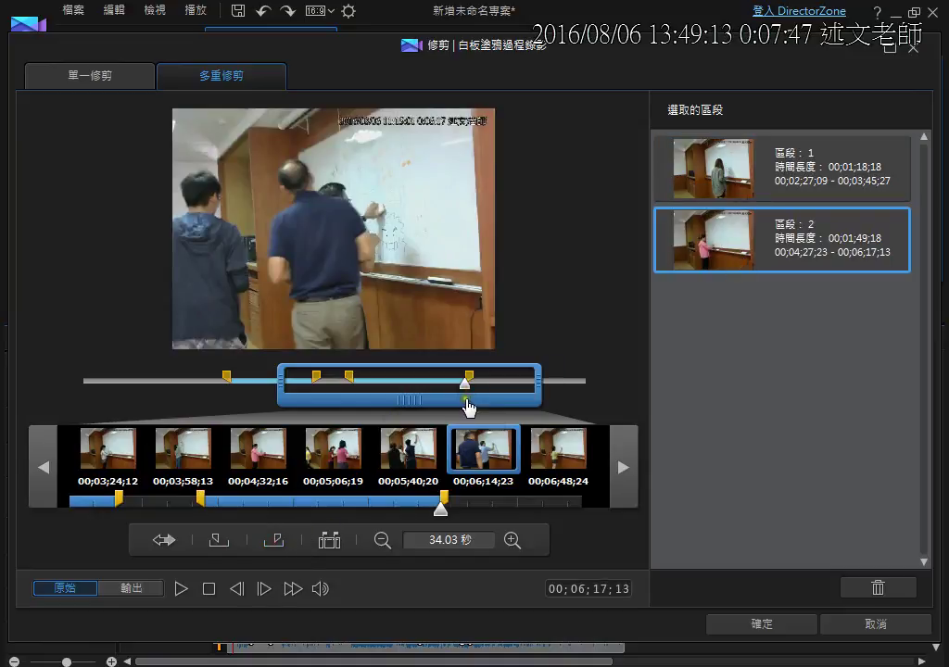
Mark a third segment to keep from 00;06;46;19 to 00;08;12;18, and apply the multi-trim to the timeline.
drag(409, 408, 539, 414)
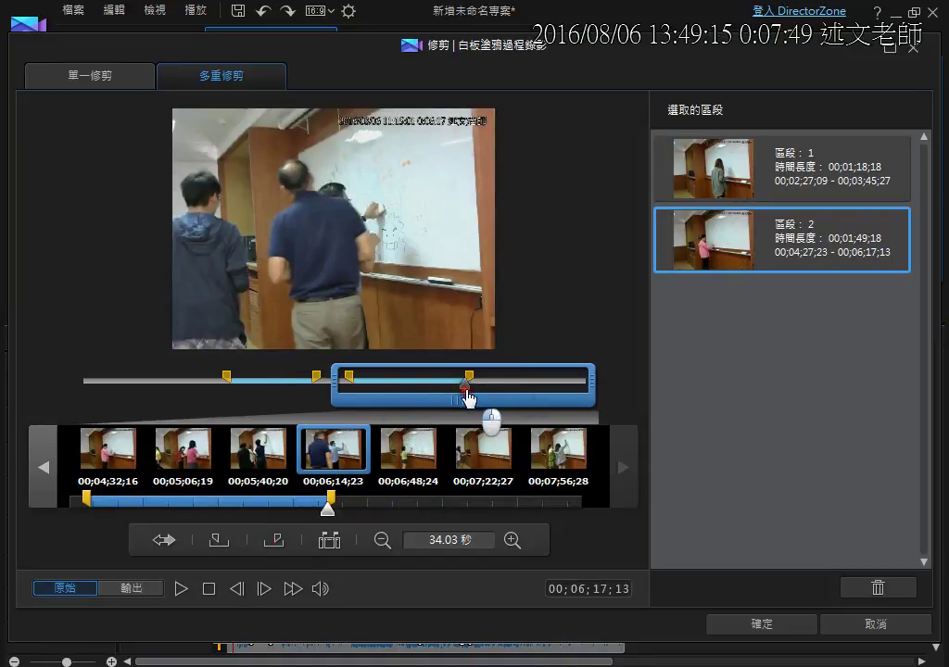
drag(467, 390, 583, 394)
click(217, 538)
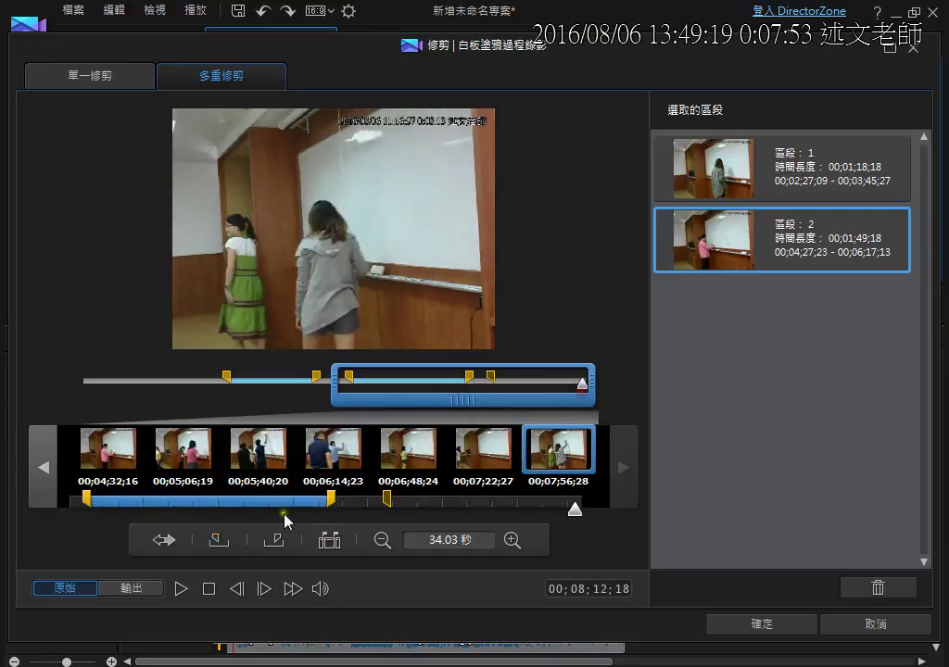
click(274, 543)
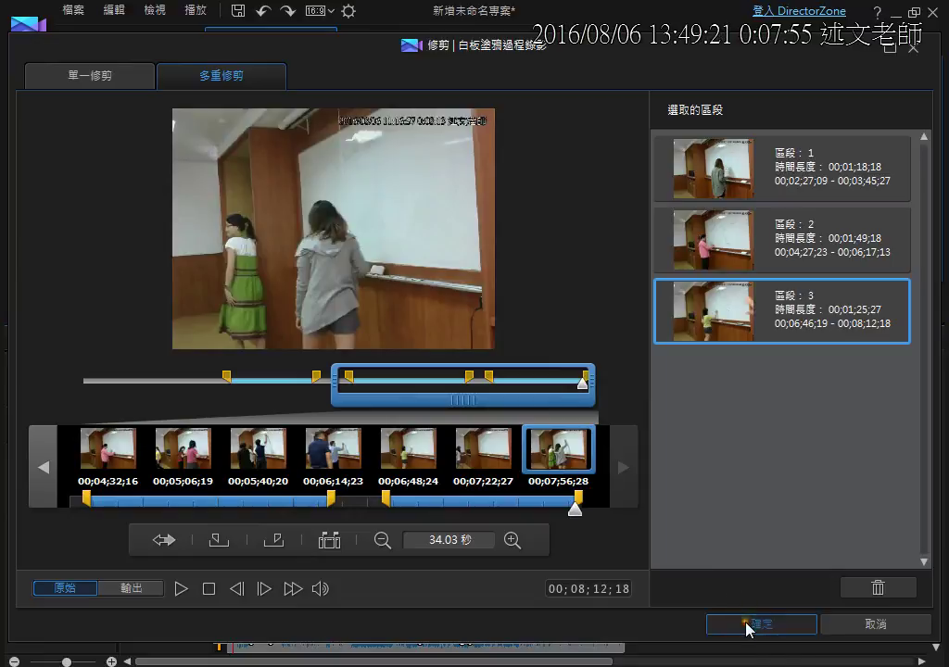
click(747, 627)
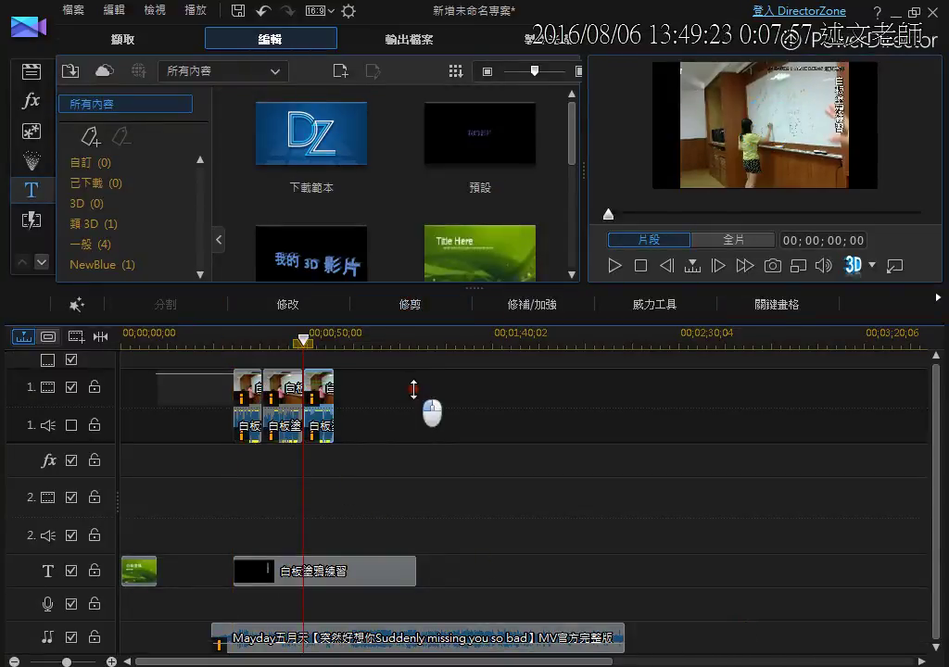
Move the third and second trimmed video segments further along track 1 to separate them, and undo both moves.
drag(319, 394, 474, 394)
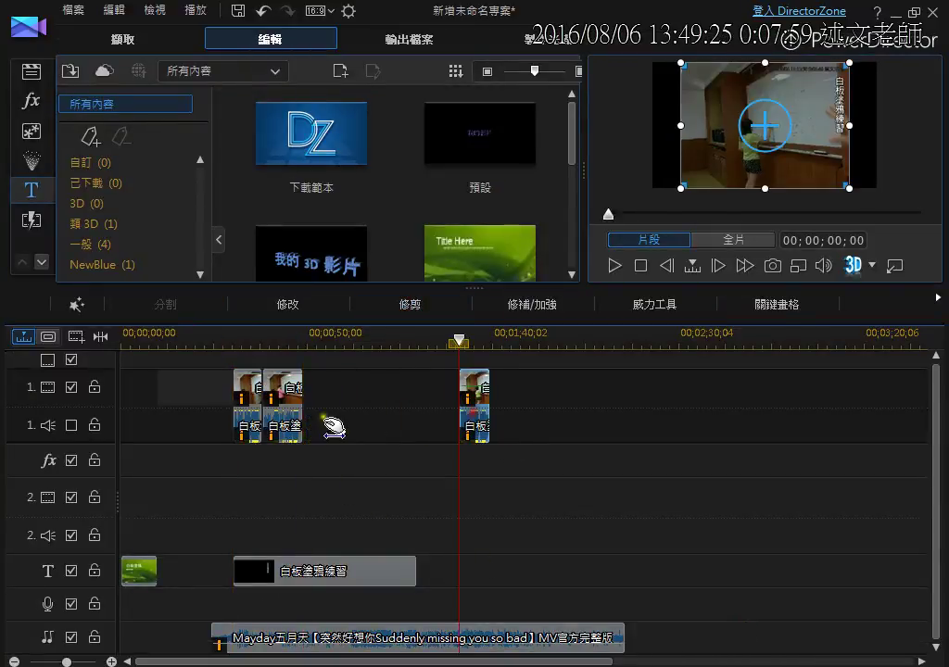
click(294, 394)
drag(294, 394, 360, 395)
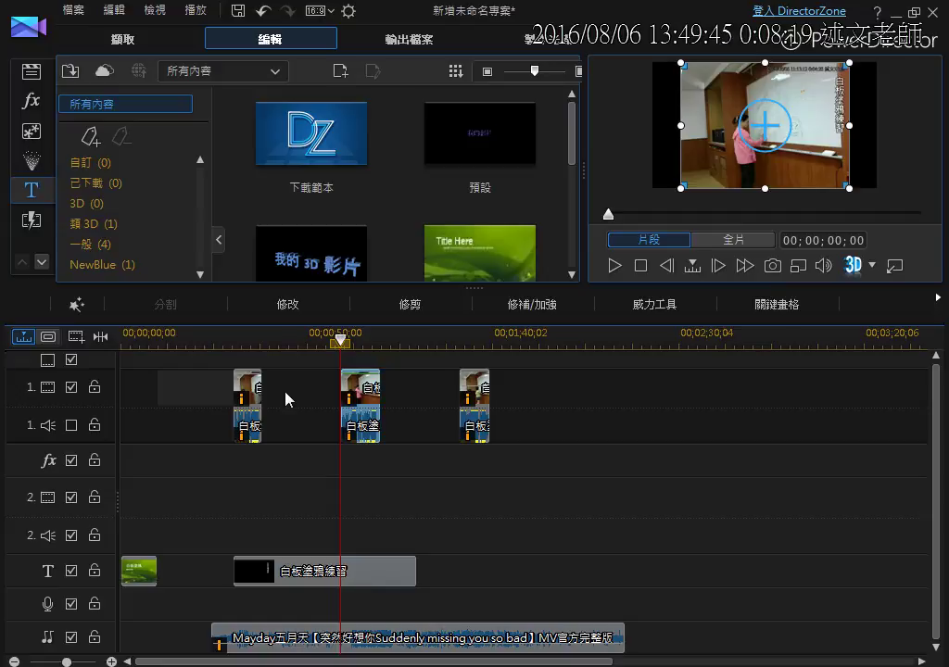
key(ctrl+z)
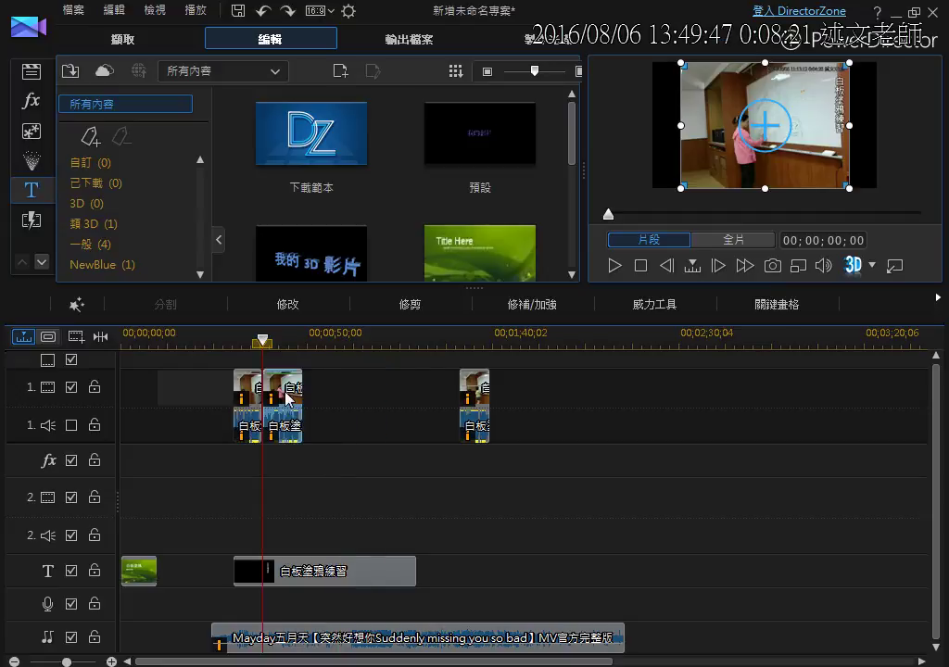
key(ctrl+z)
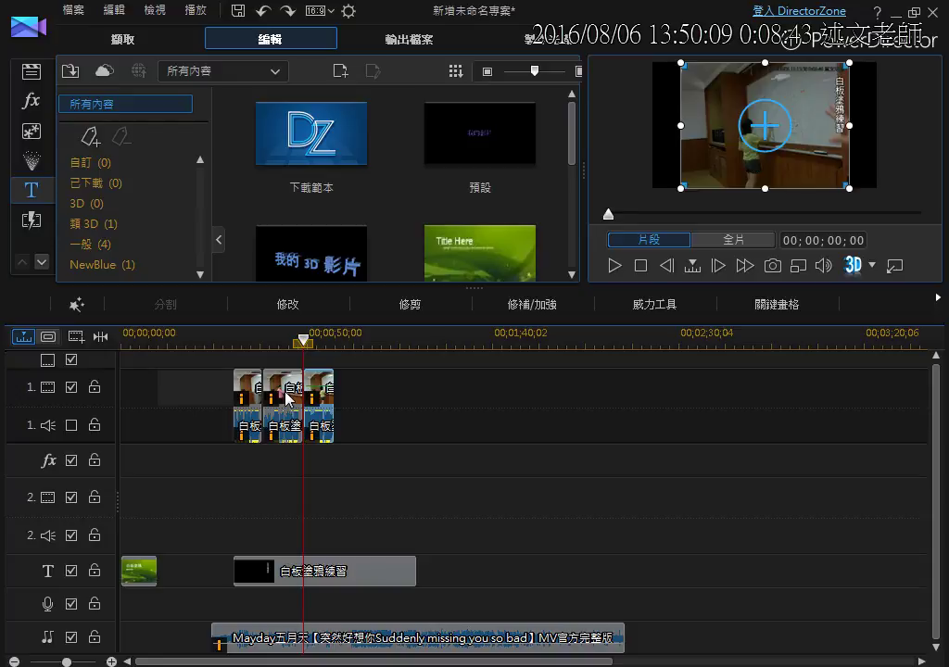
Move the Mayday music clip to the very start of the music track.
drag(377, 384, 248, 460)
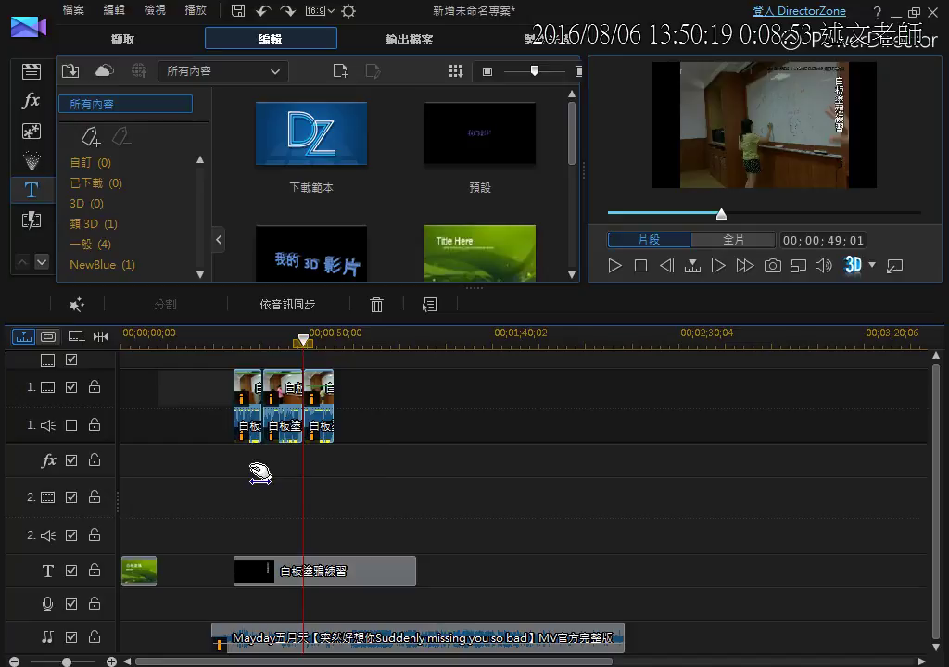
click(381, 445)
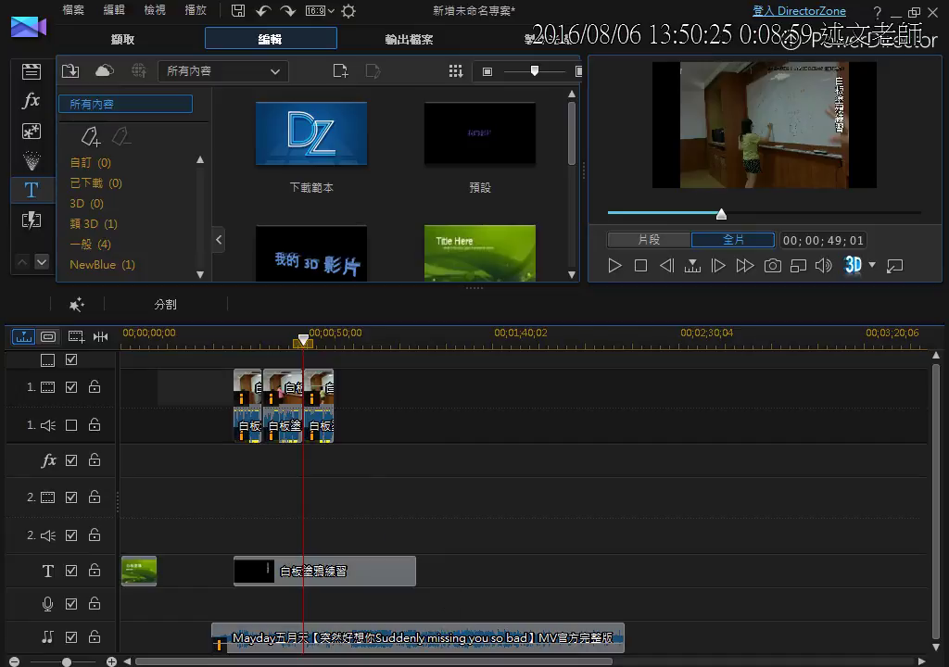
drag(625, 641, 445, 556)
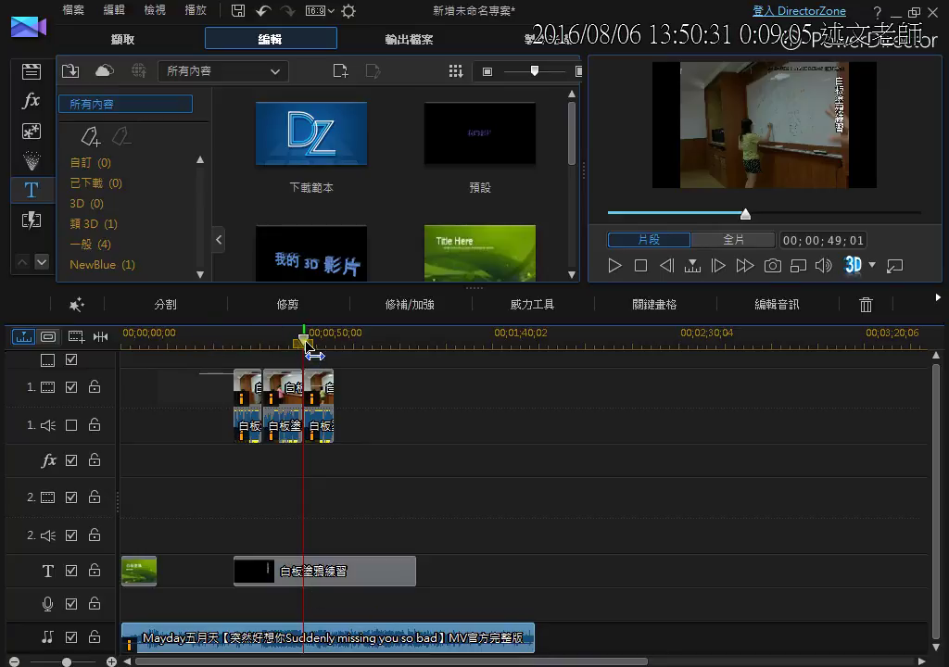
Split the third video segment at its 00;00;04;17 point, and undo the split.
drag(295, 353, 334, 350)
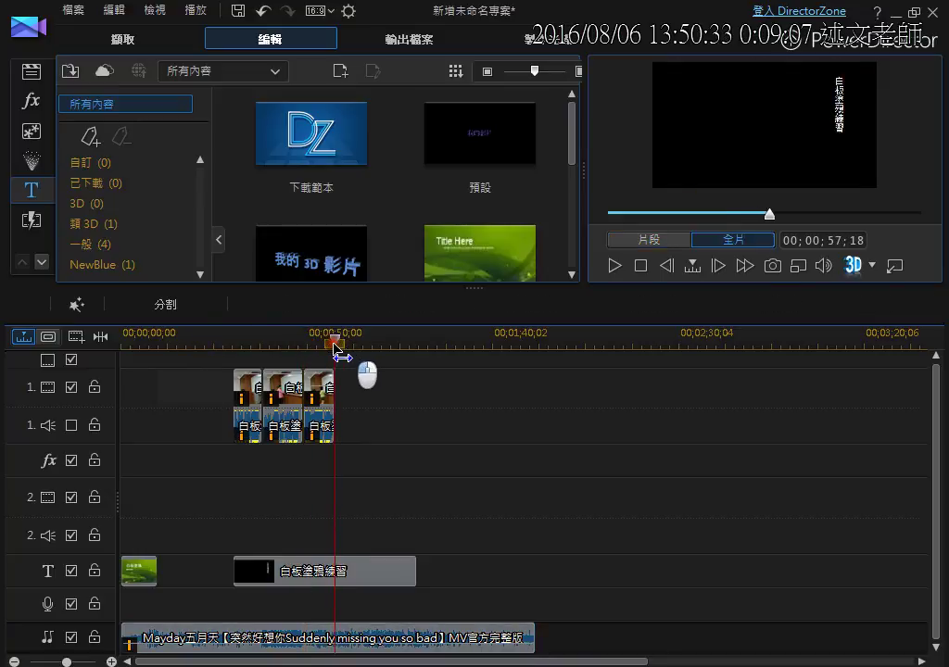
click(319, 385)
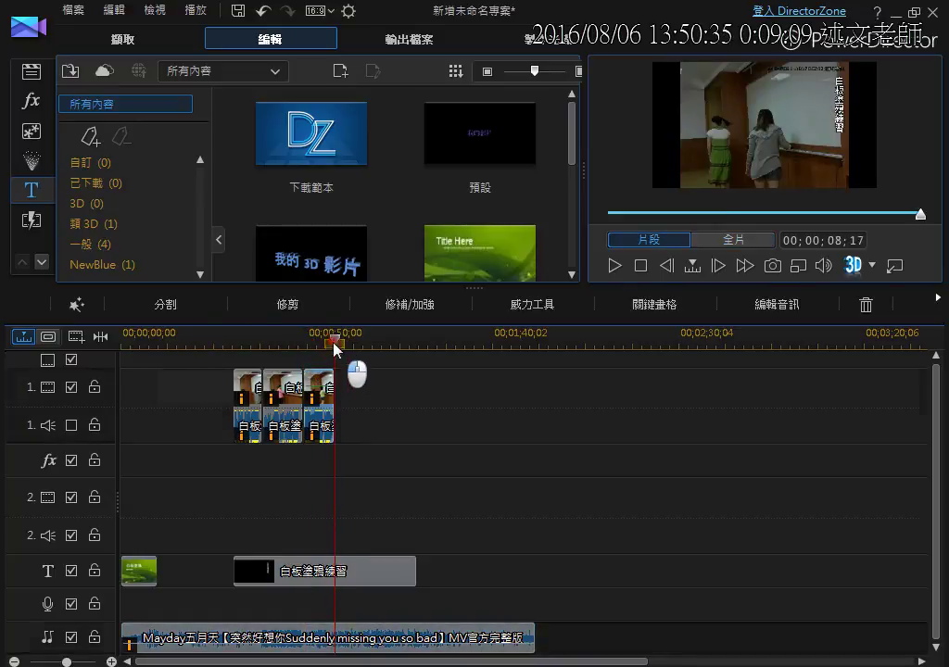
drag(356, 362, 329, 357)
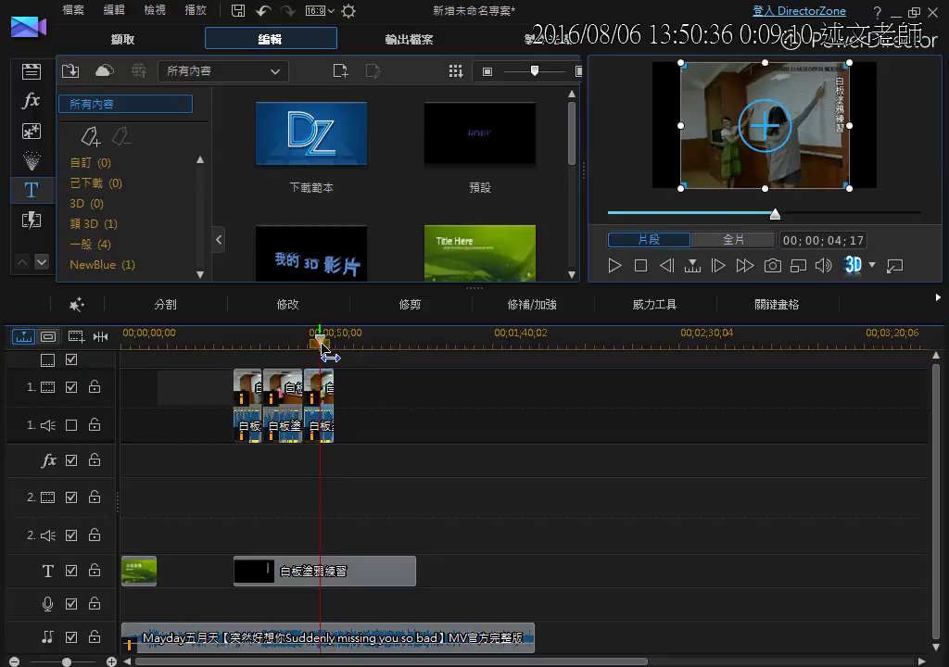
click(165, 305)
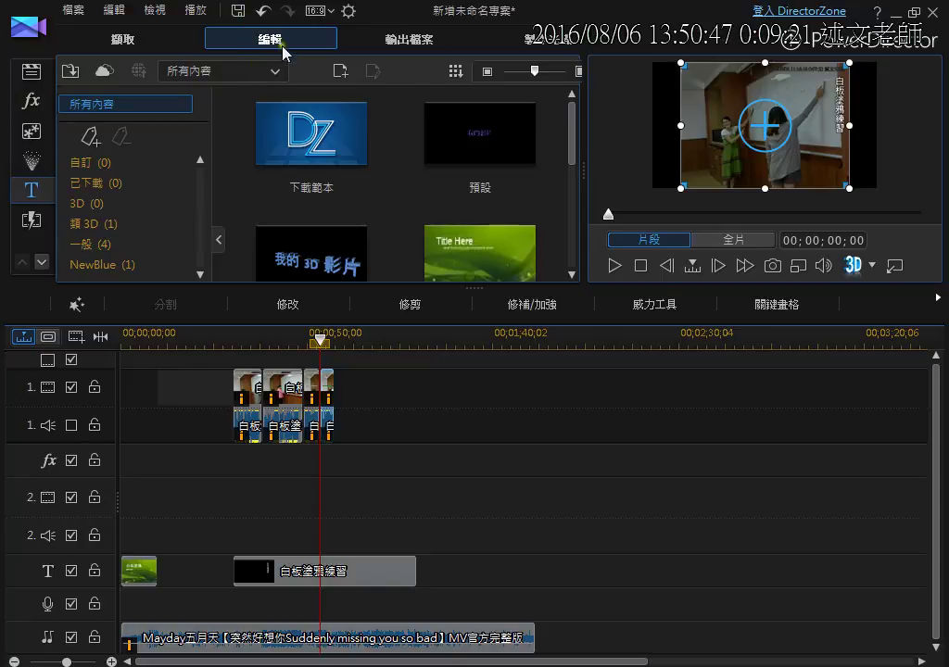
drag(238, 11, 279, 9)
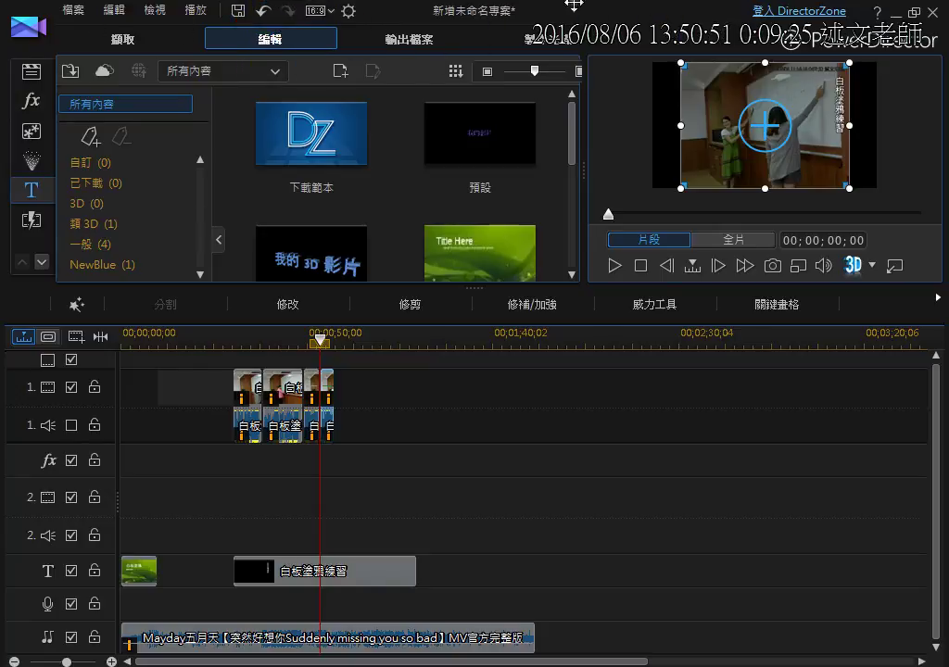
click(264, 13)
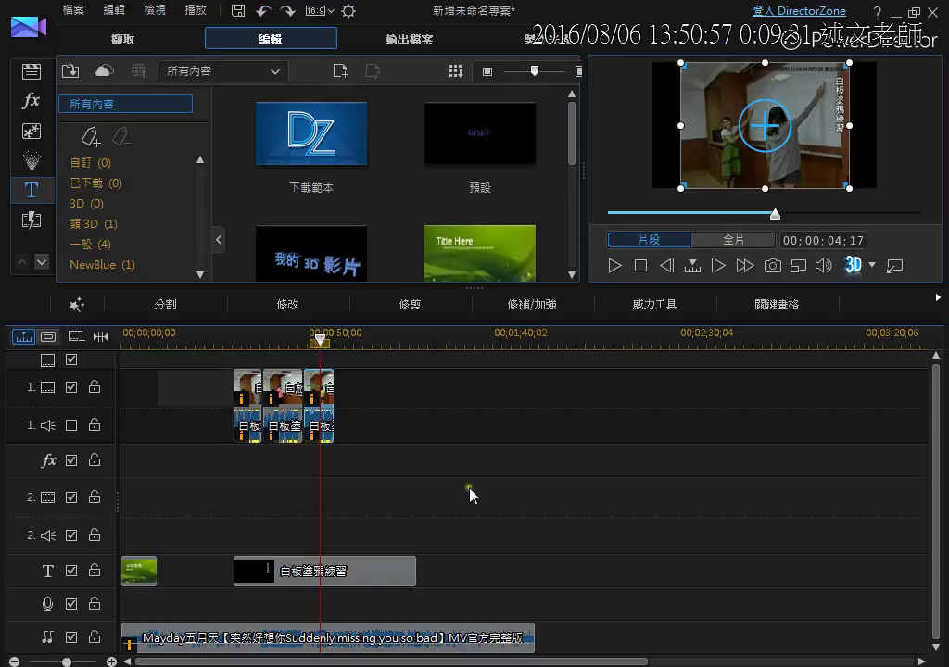
Shorten the music clip and the 白板塗鴉練習 title clip so both end with the last video segment, at 00;00;57;19.
click(530, 640)
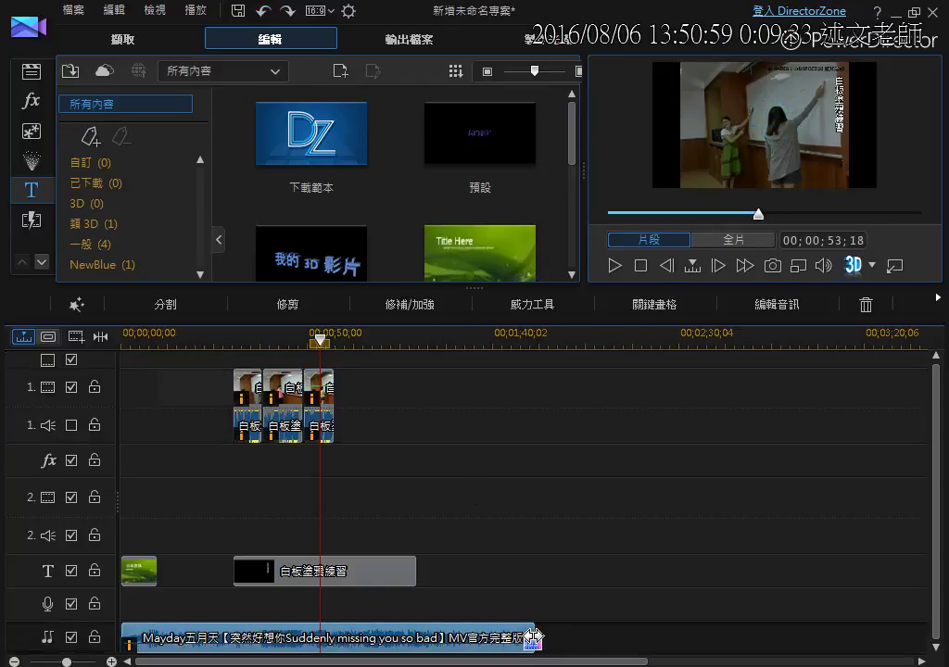
drag(531, 646, 334, 661)
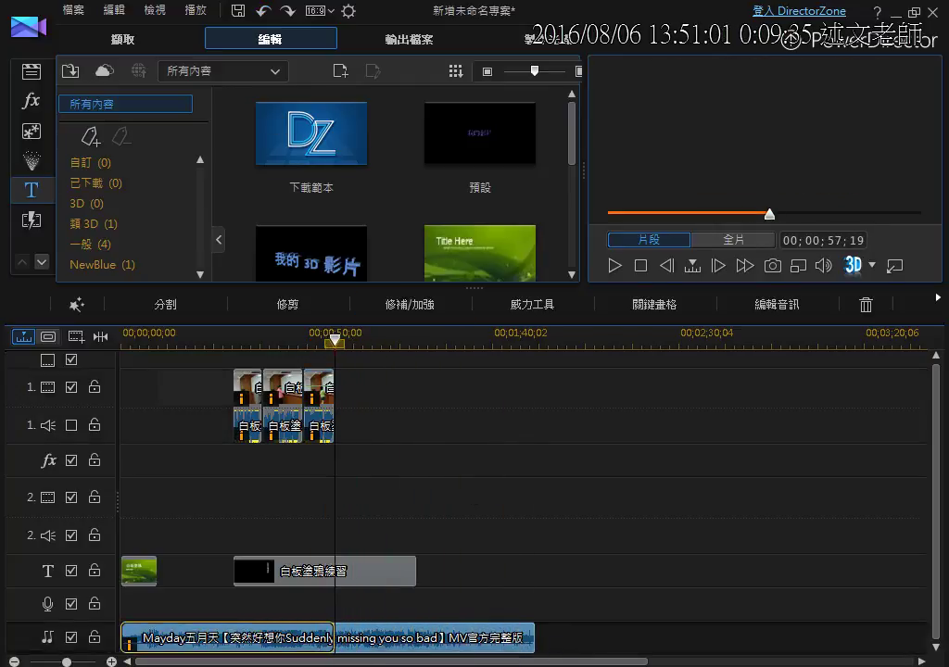
click(395, 569)
drag(416, 569, 320, 500)
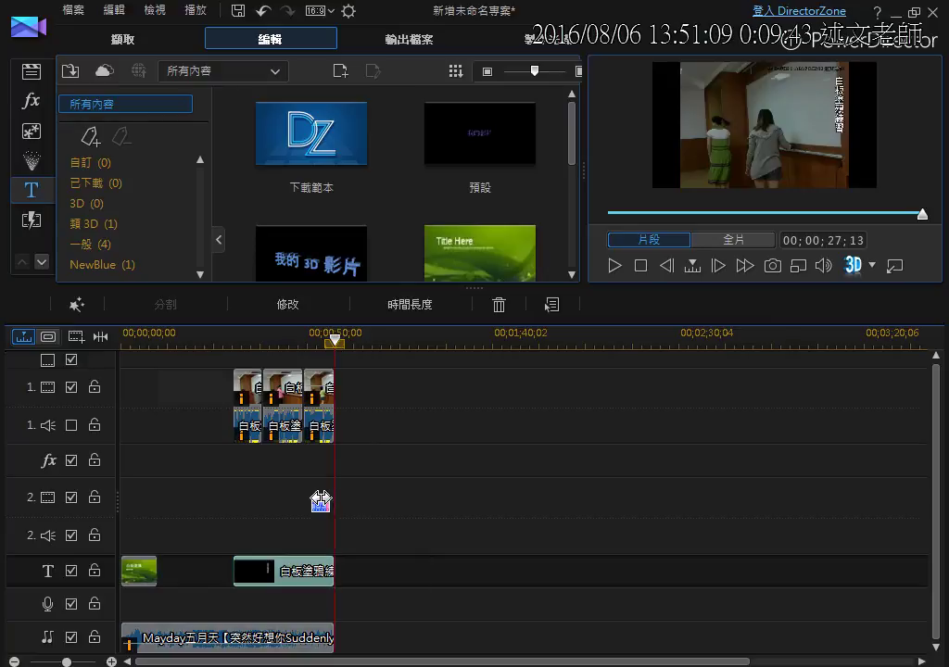